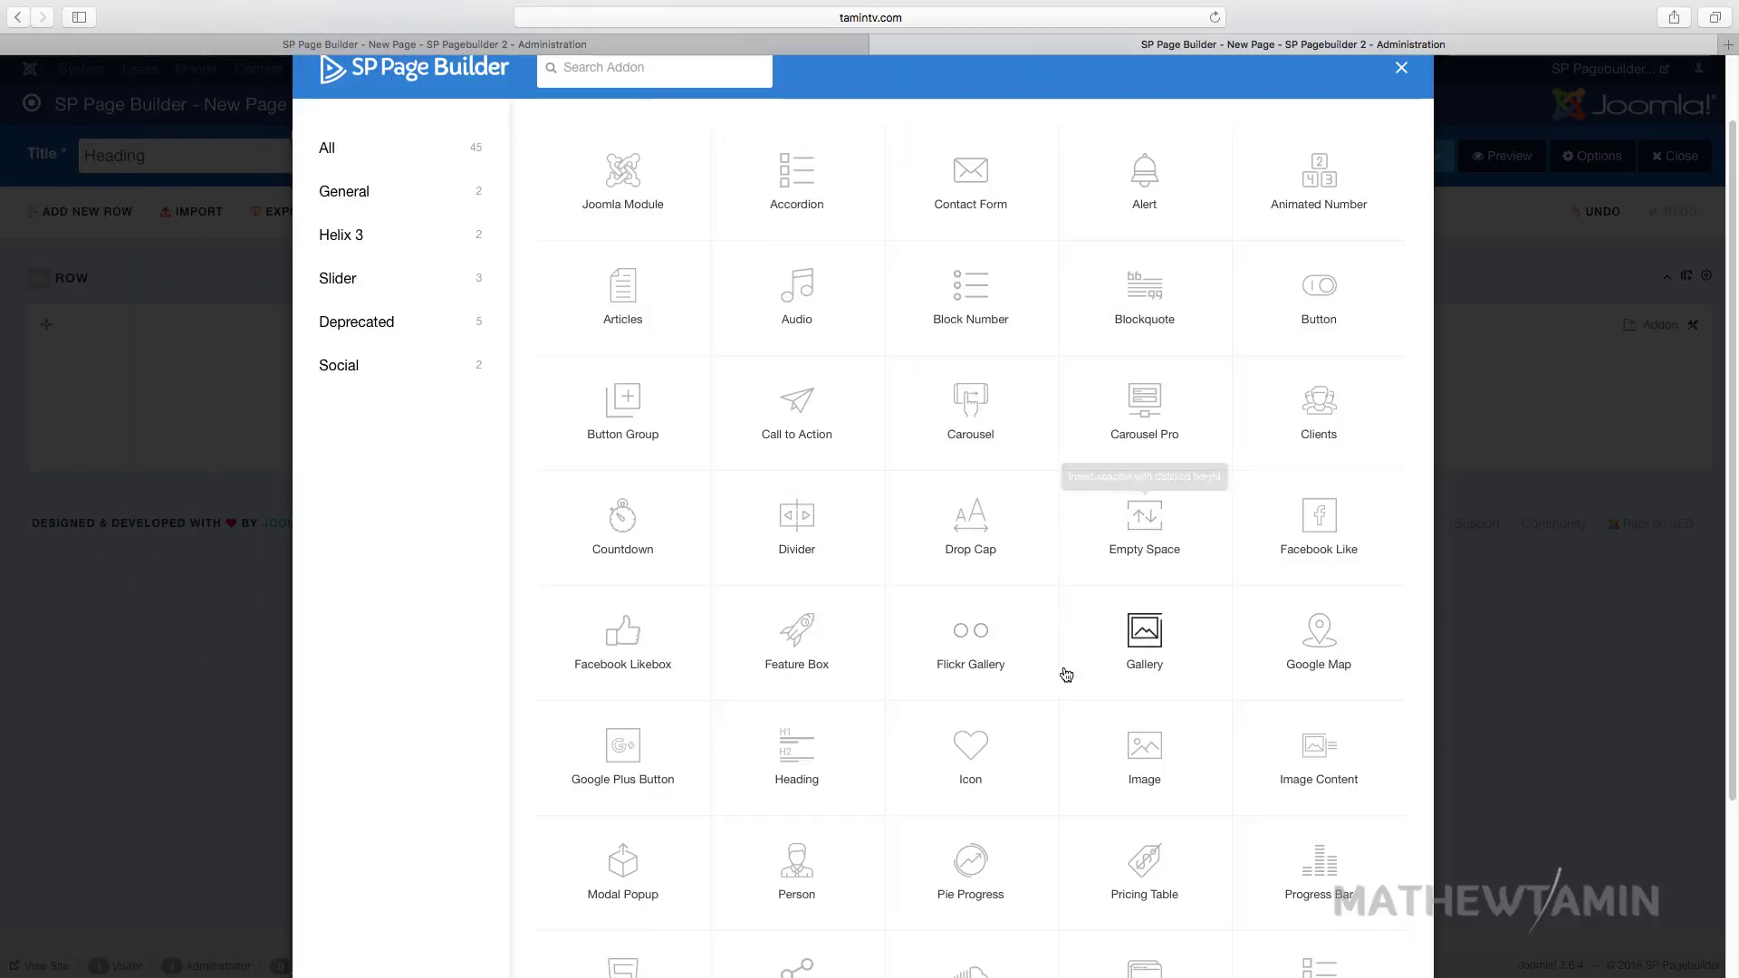
Add an Icon addon to the row and choose the fa-tasks icon
scroll(1068, 716, "down", 2)
scroll(1068, 716, "down", 3)
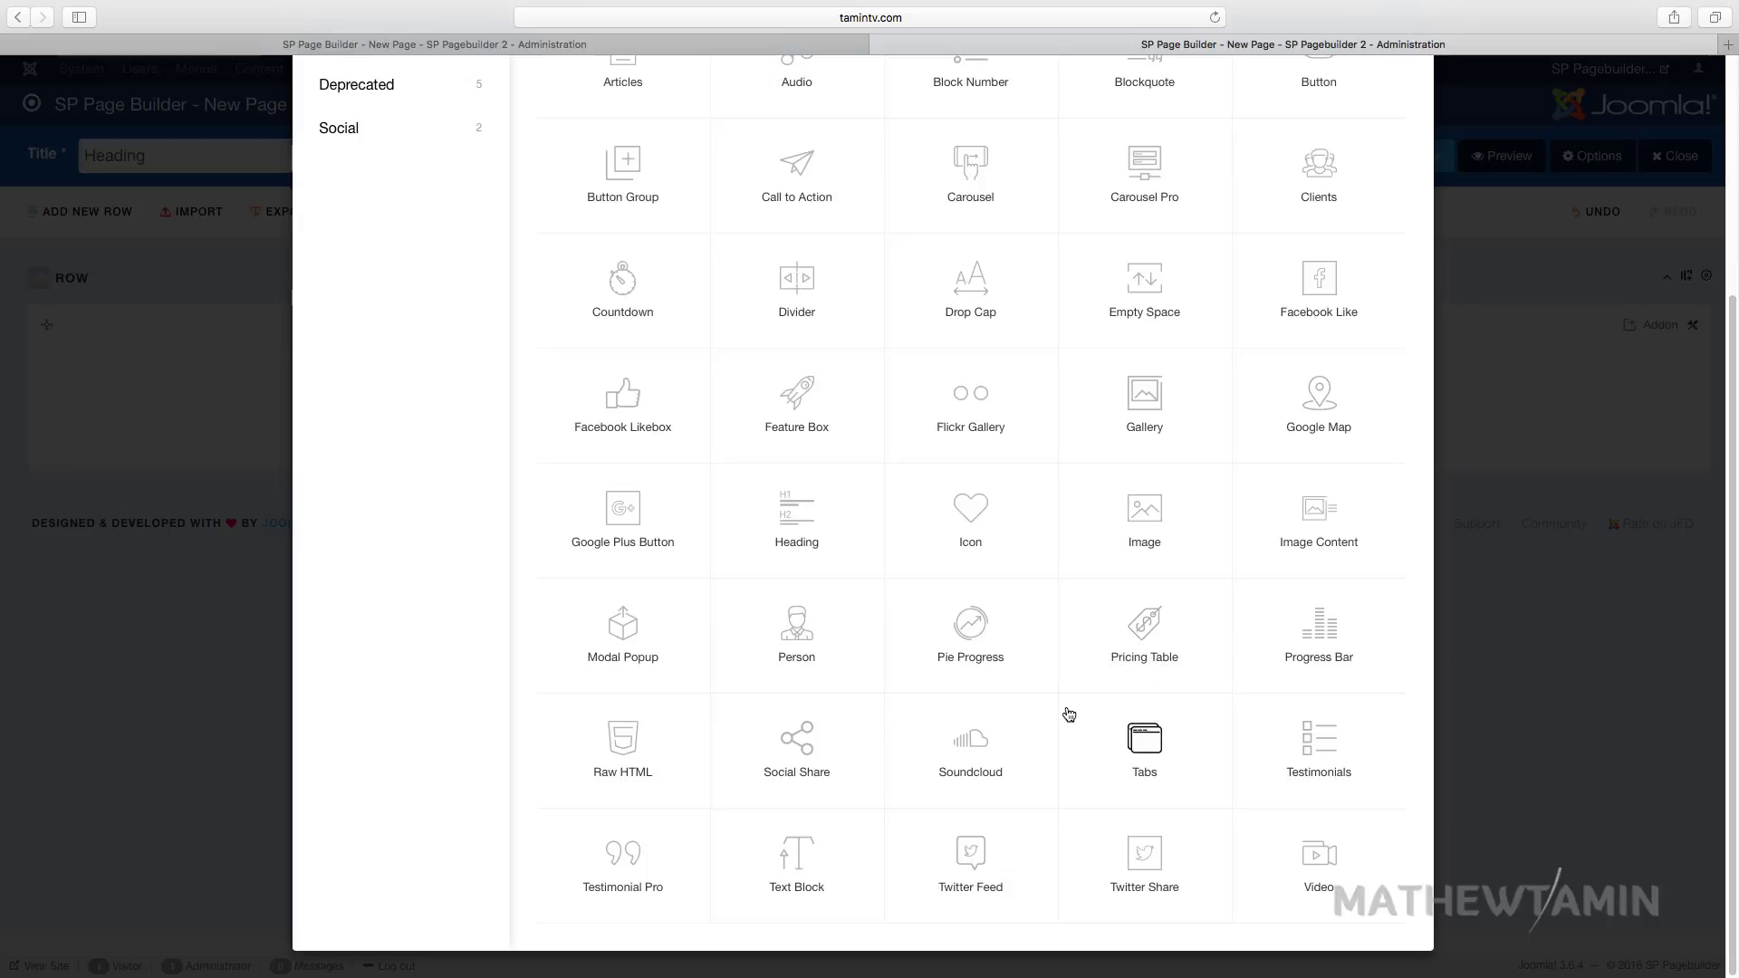
left_click(983, 529)
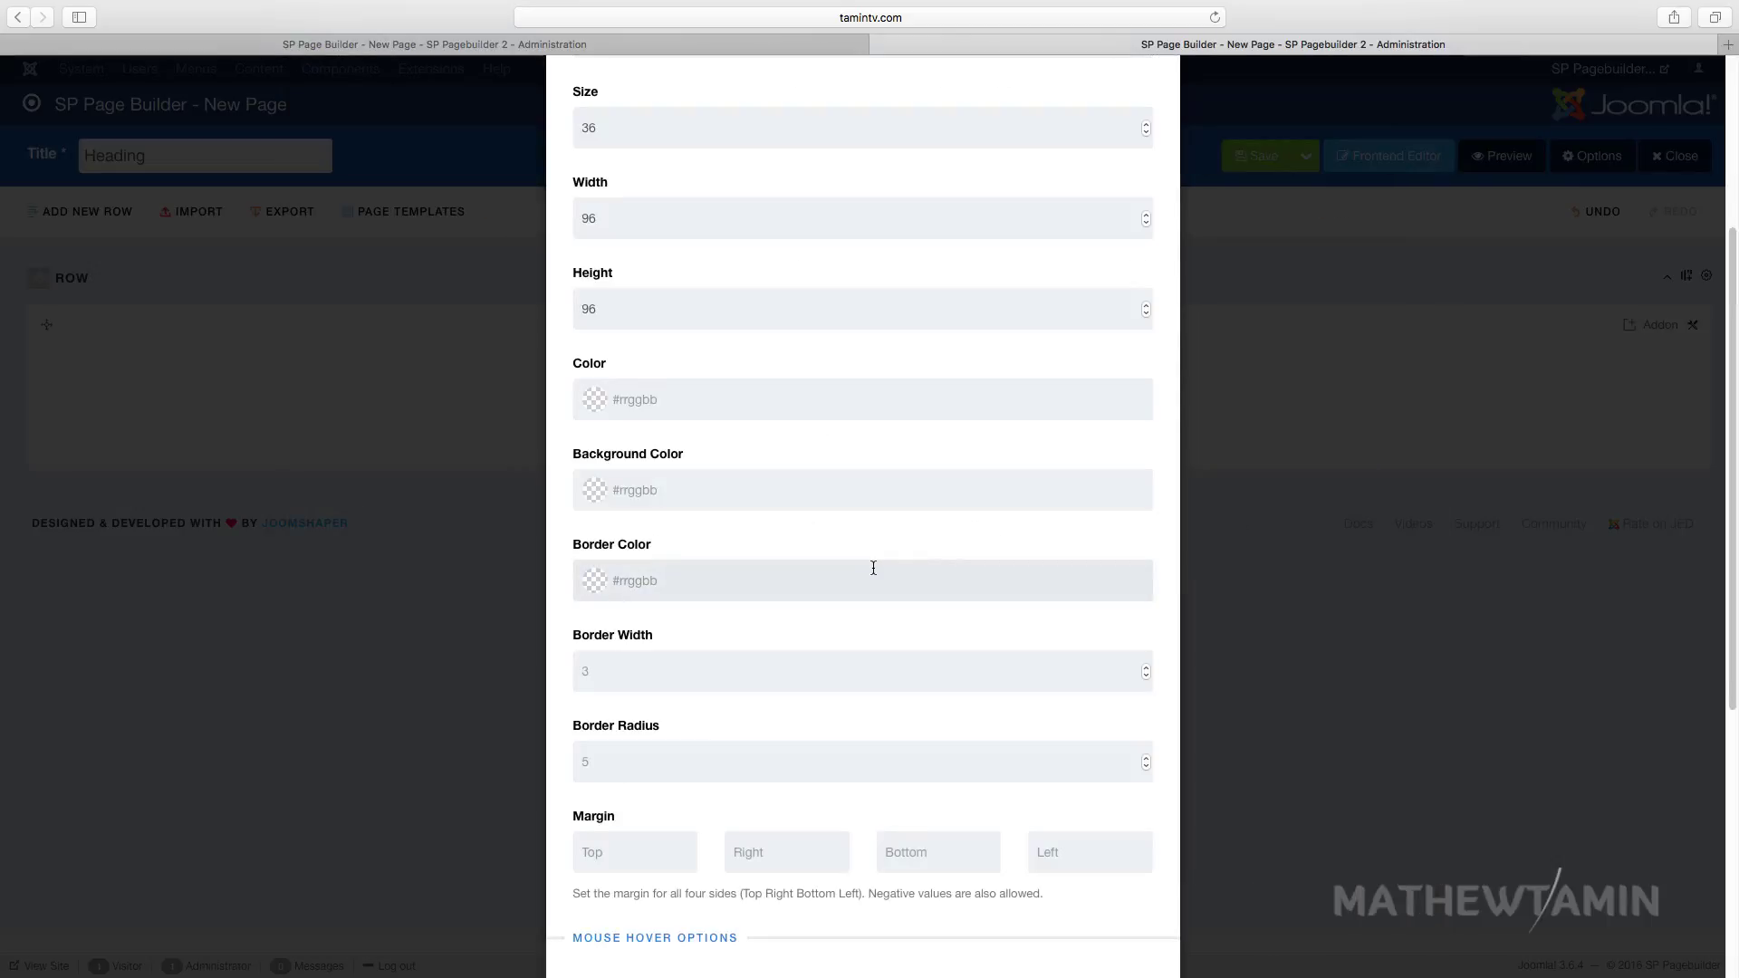
scroll(869, 569, "up", 5)
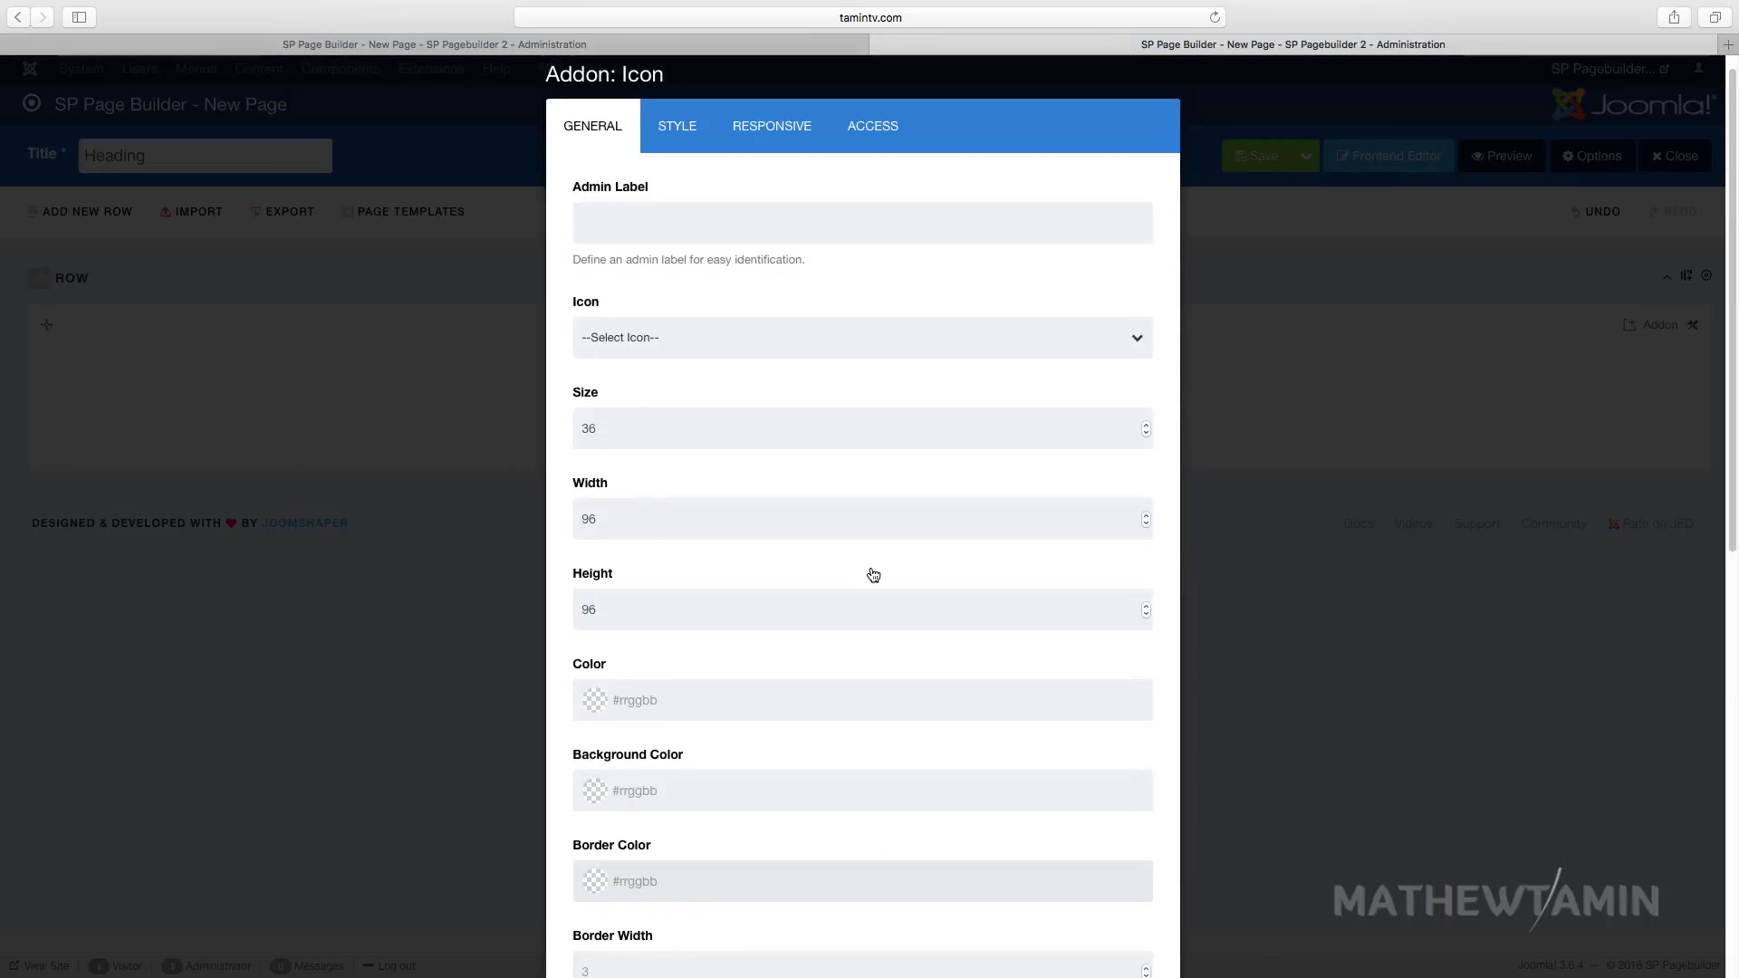
left_click(674, 347)
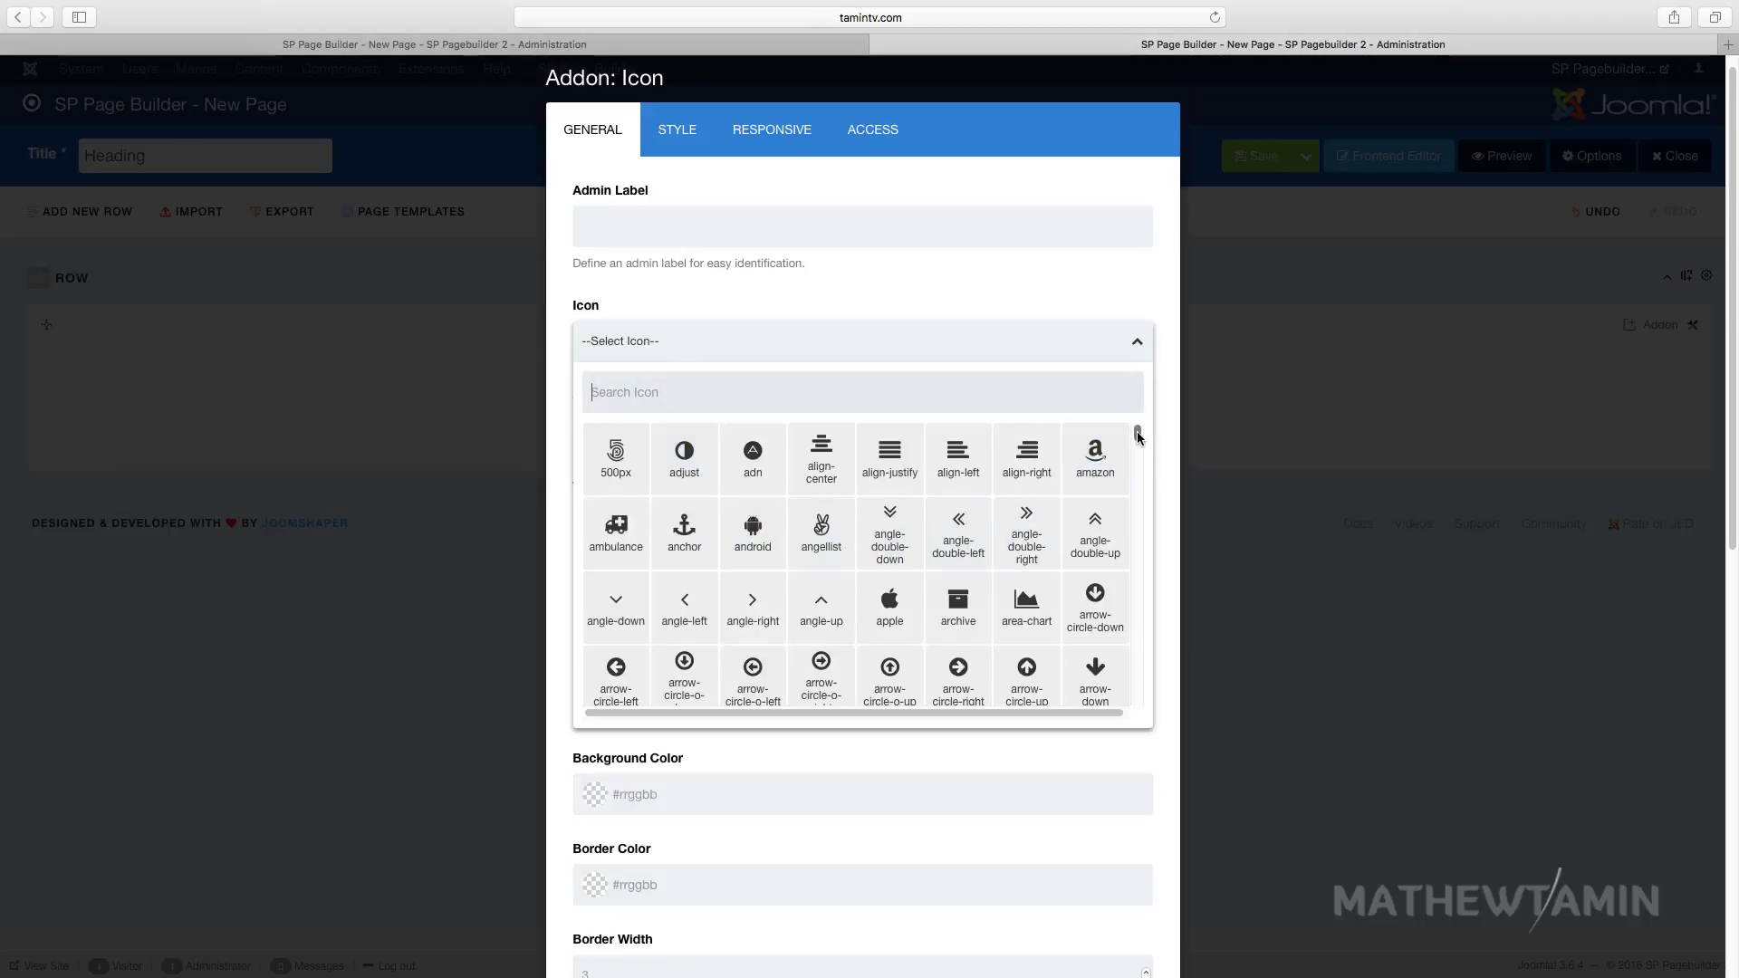
left_click_drag(1138, 438, 1132, 671)
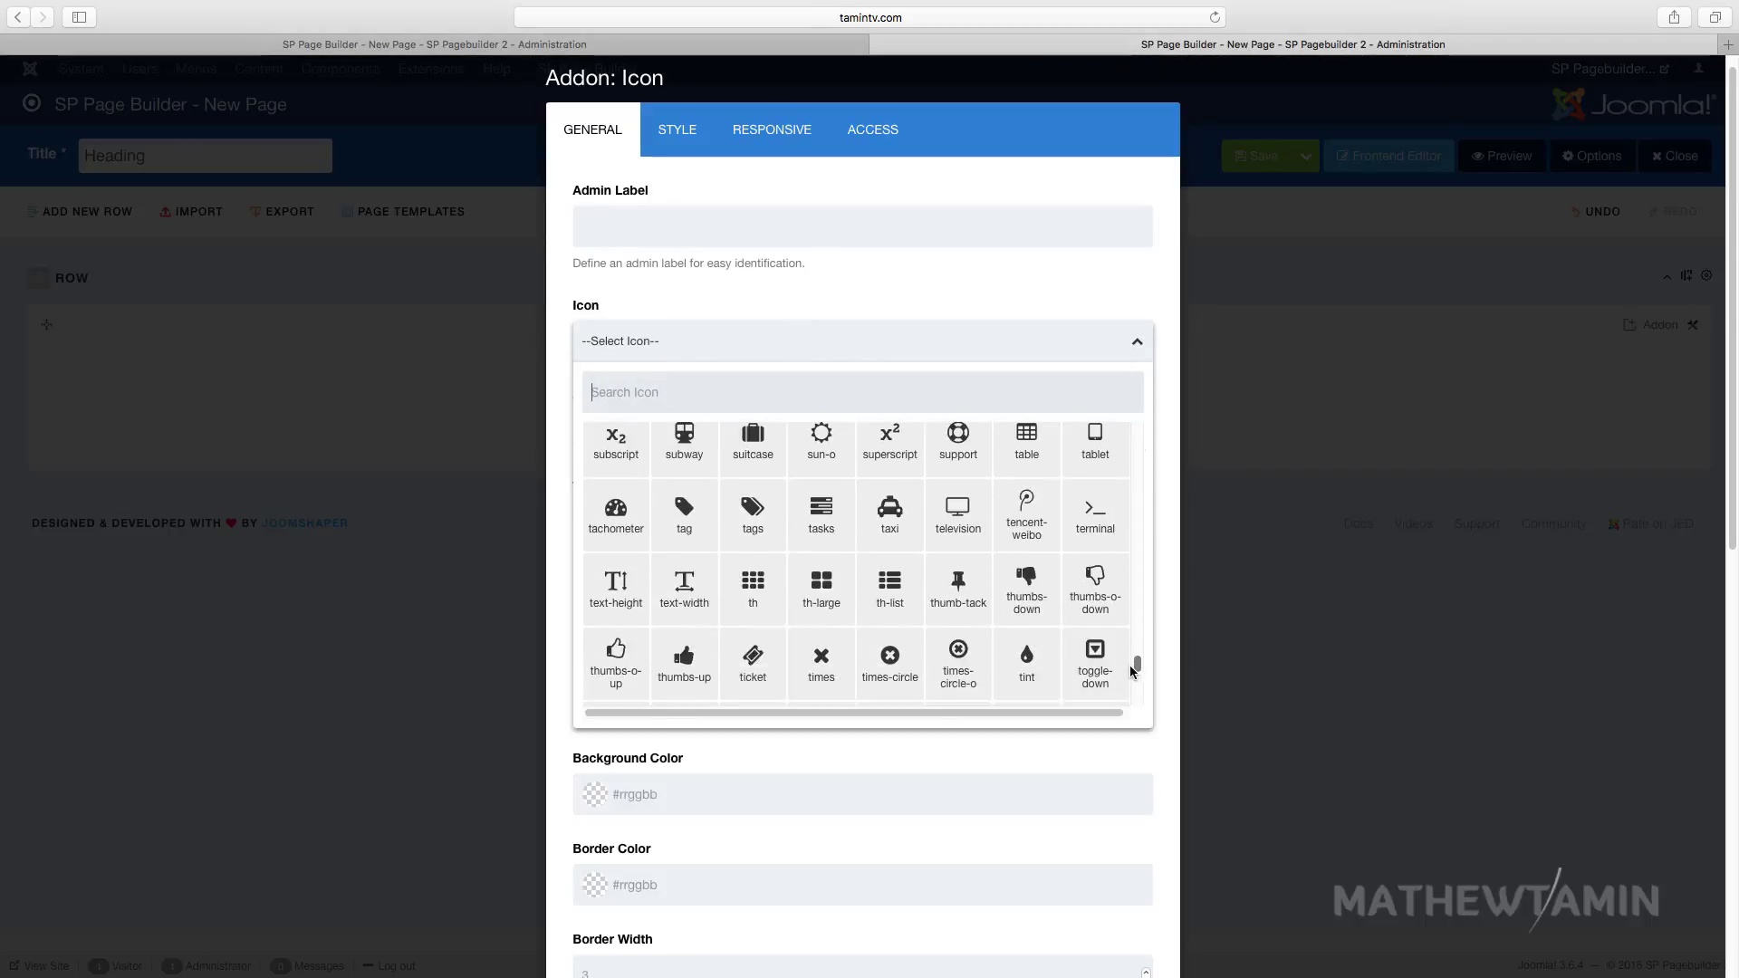
scroll(1087, 633, "down", 3)
scroll(833, 556, "up", 3)
left_click(834, 557)
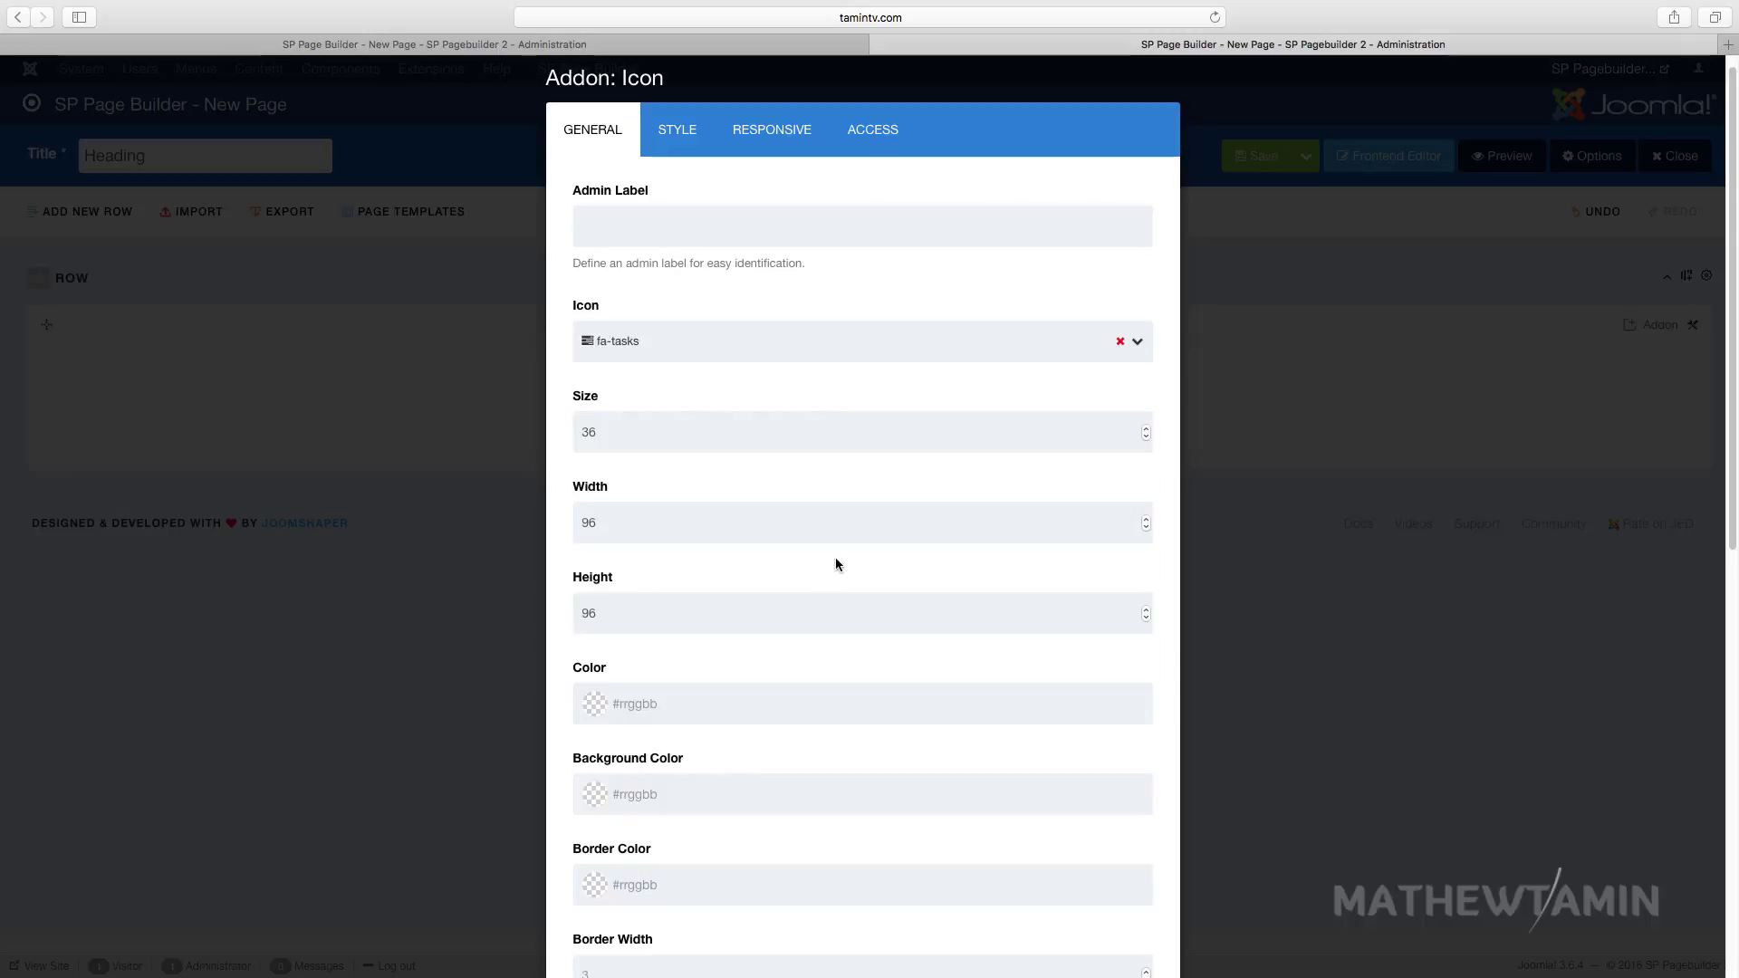
Adjust the icon's Size and Width values
scroll(827, 560, "down", 5)
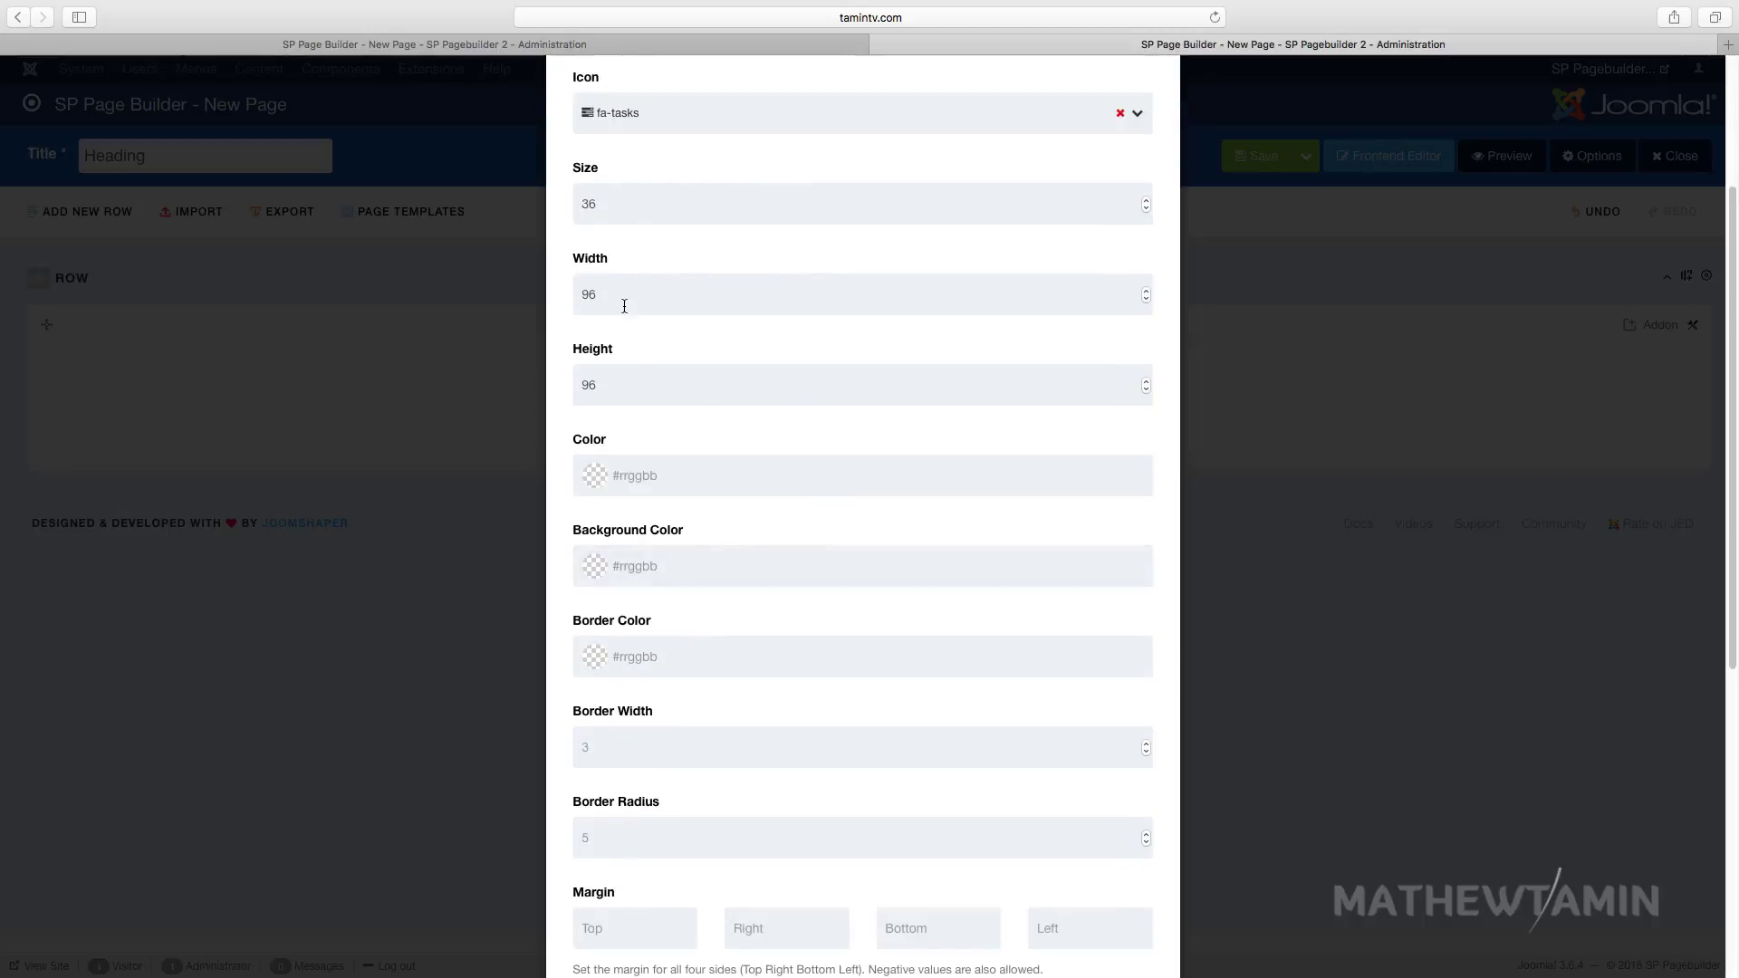
scroll(619, 261, "up", 2)
double_click(612, 273)
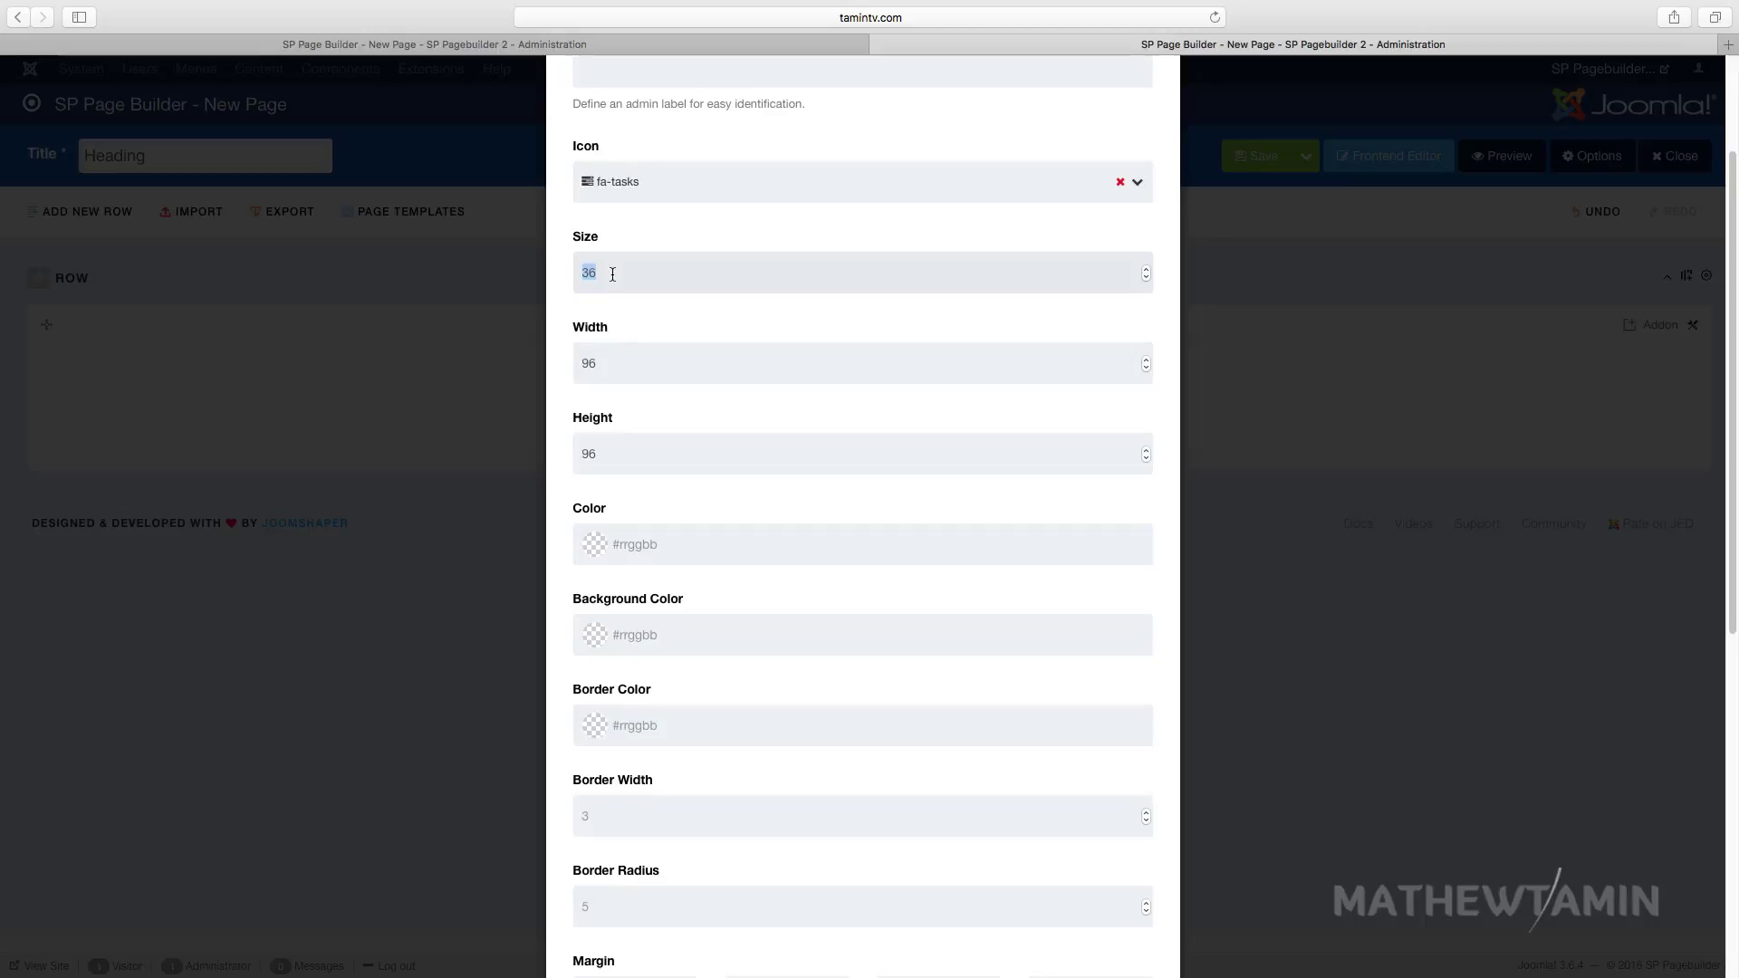
left_click(618, 358)
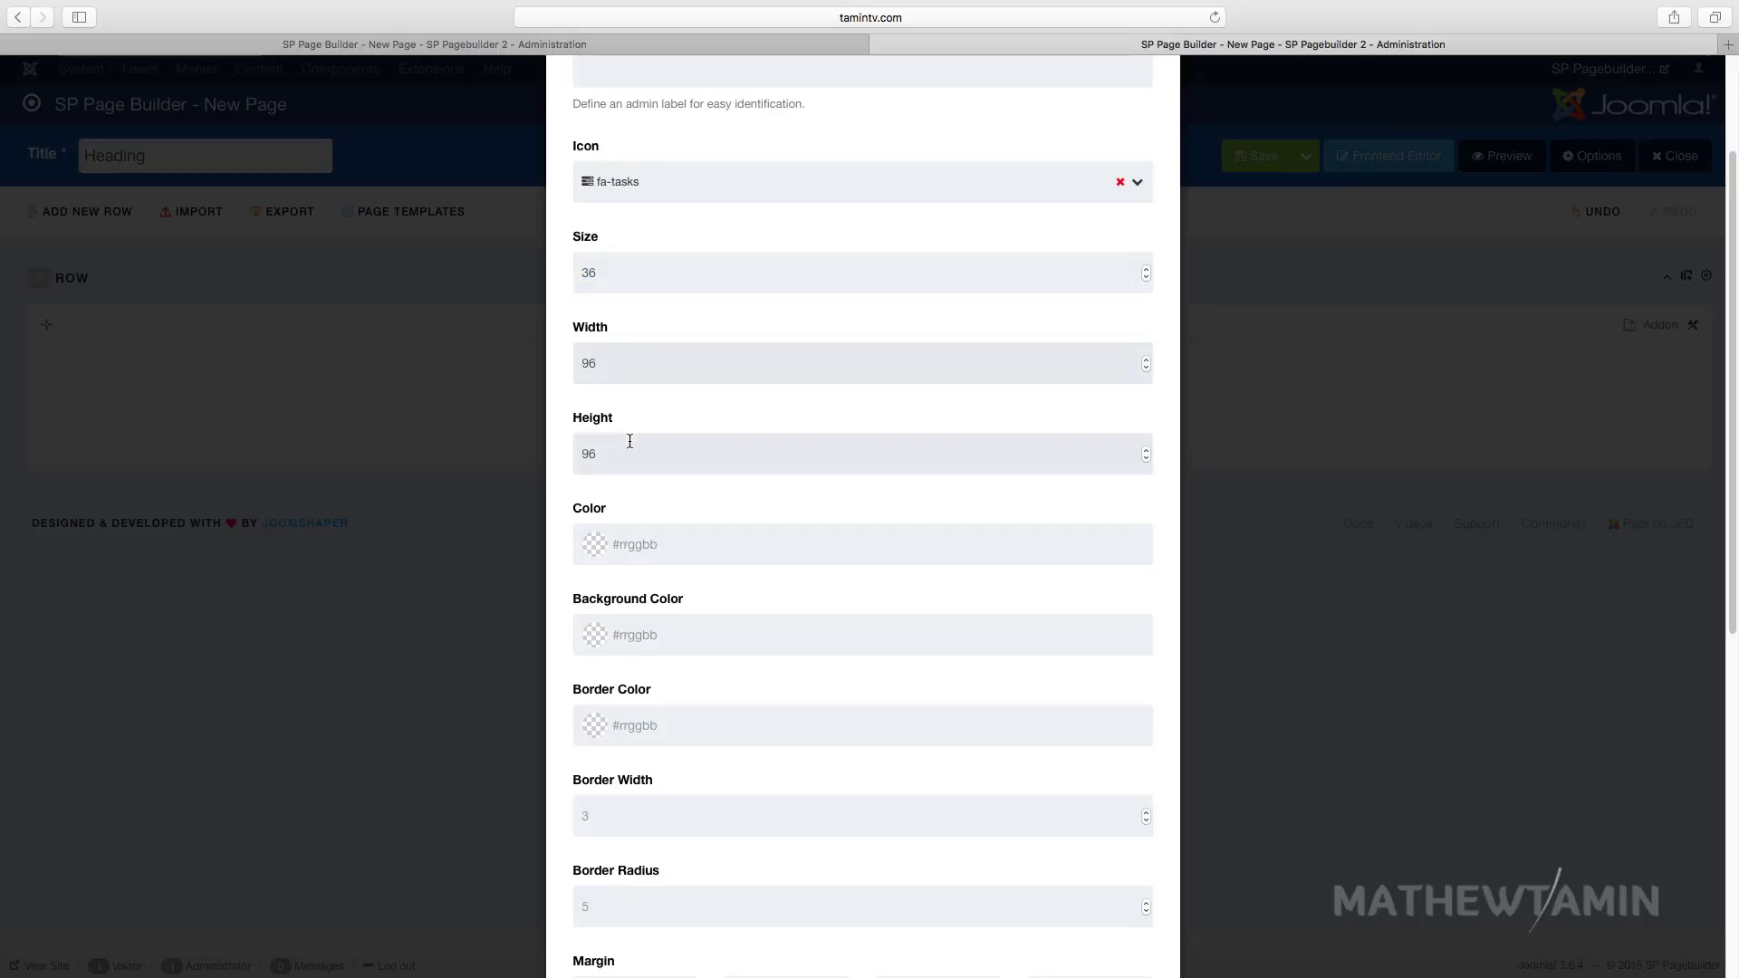
Enable Hover Options with the Zoom In hover effect
scroll(629, 441, "down", 3)
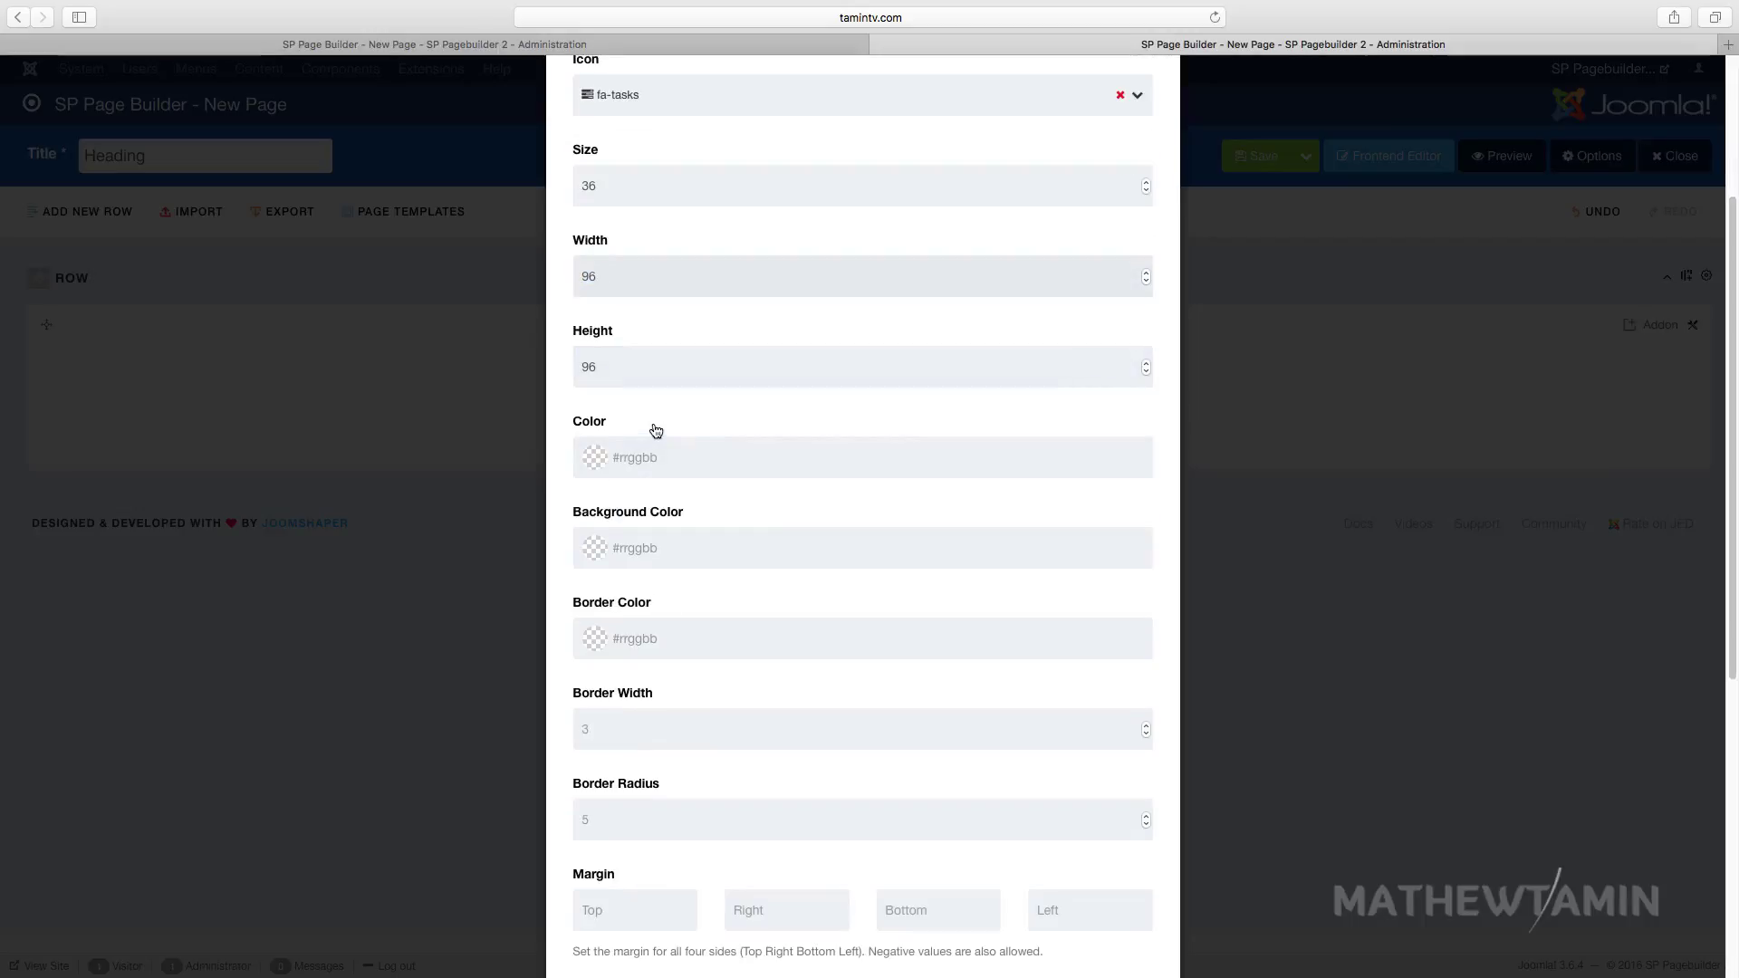
scroll(655, 431, "down", 2)
scroll(646, 431, "down", 8)
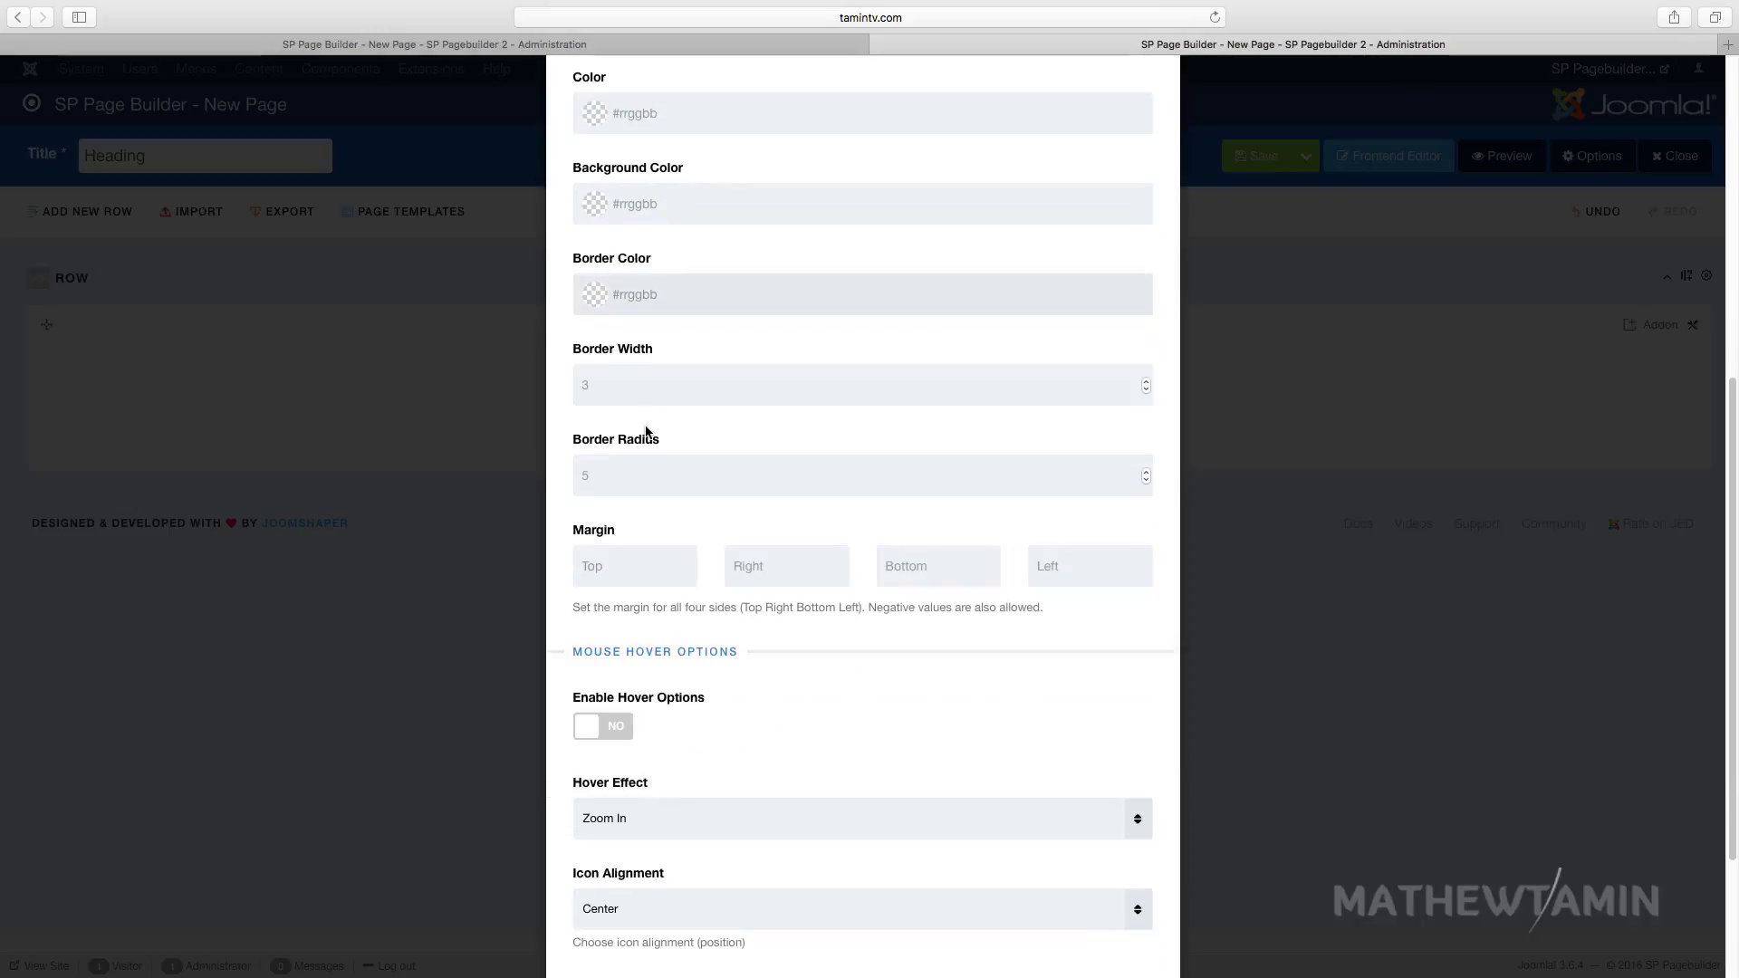
scroll(647, 432, "down", 5)
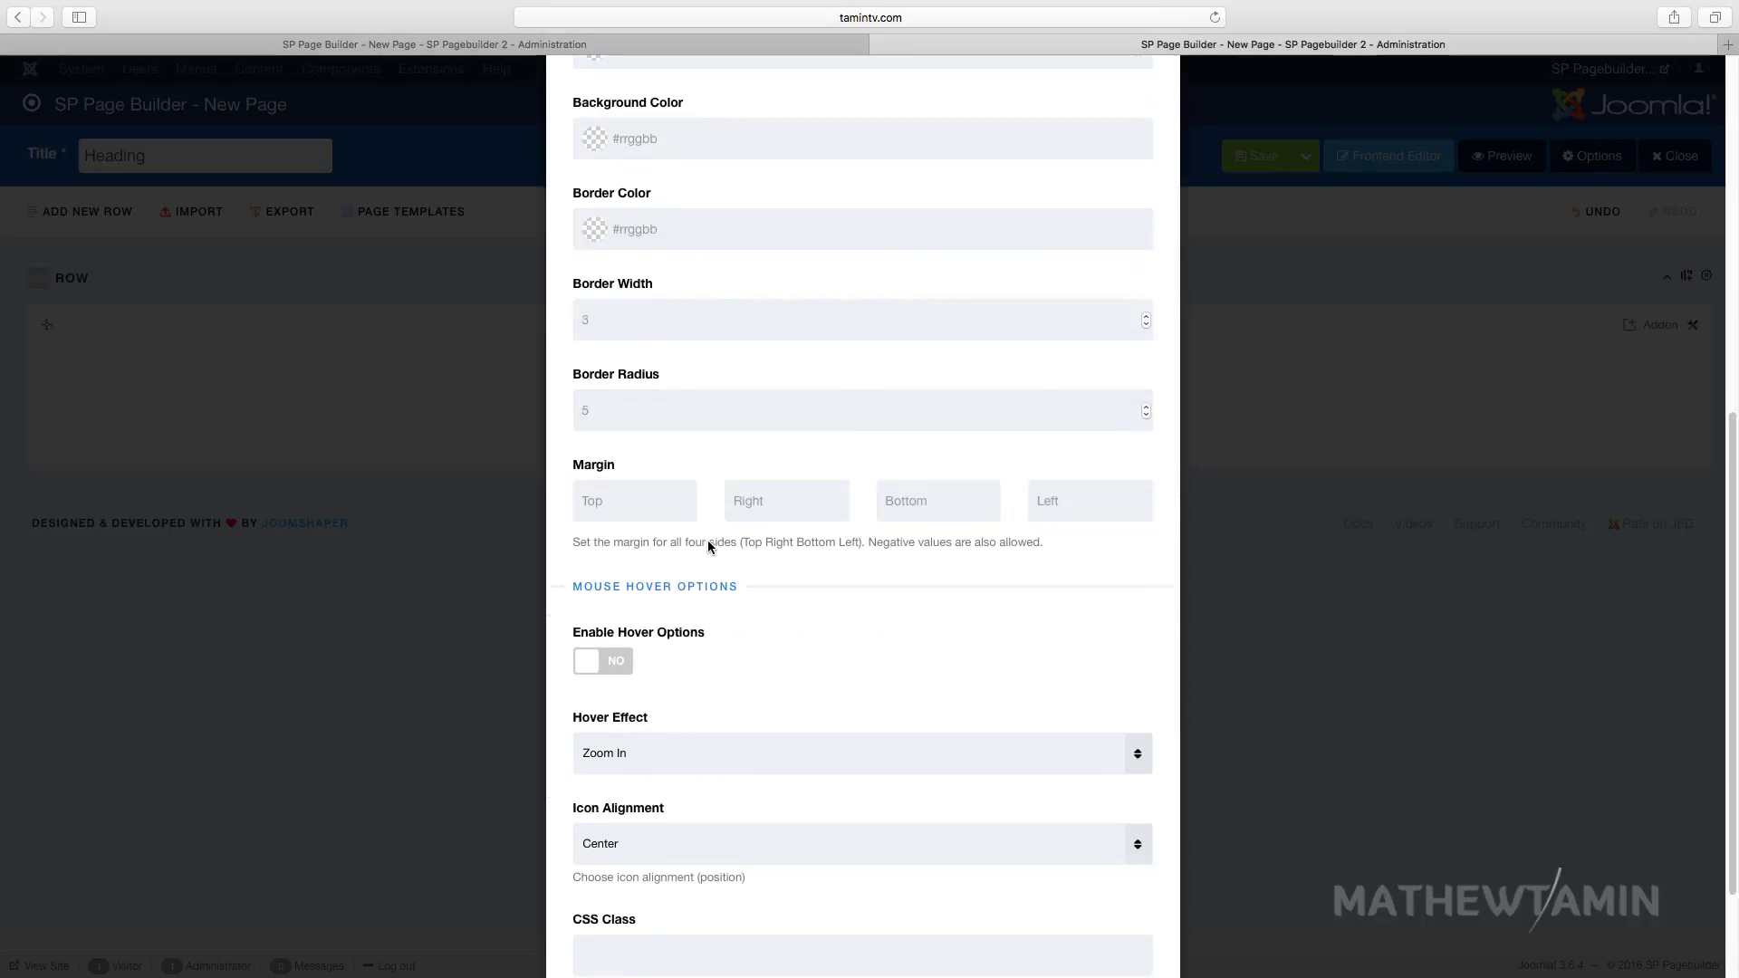
left_click(618, 578)
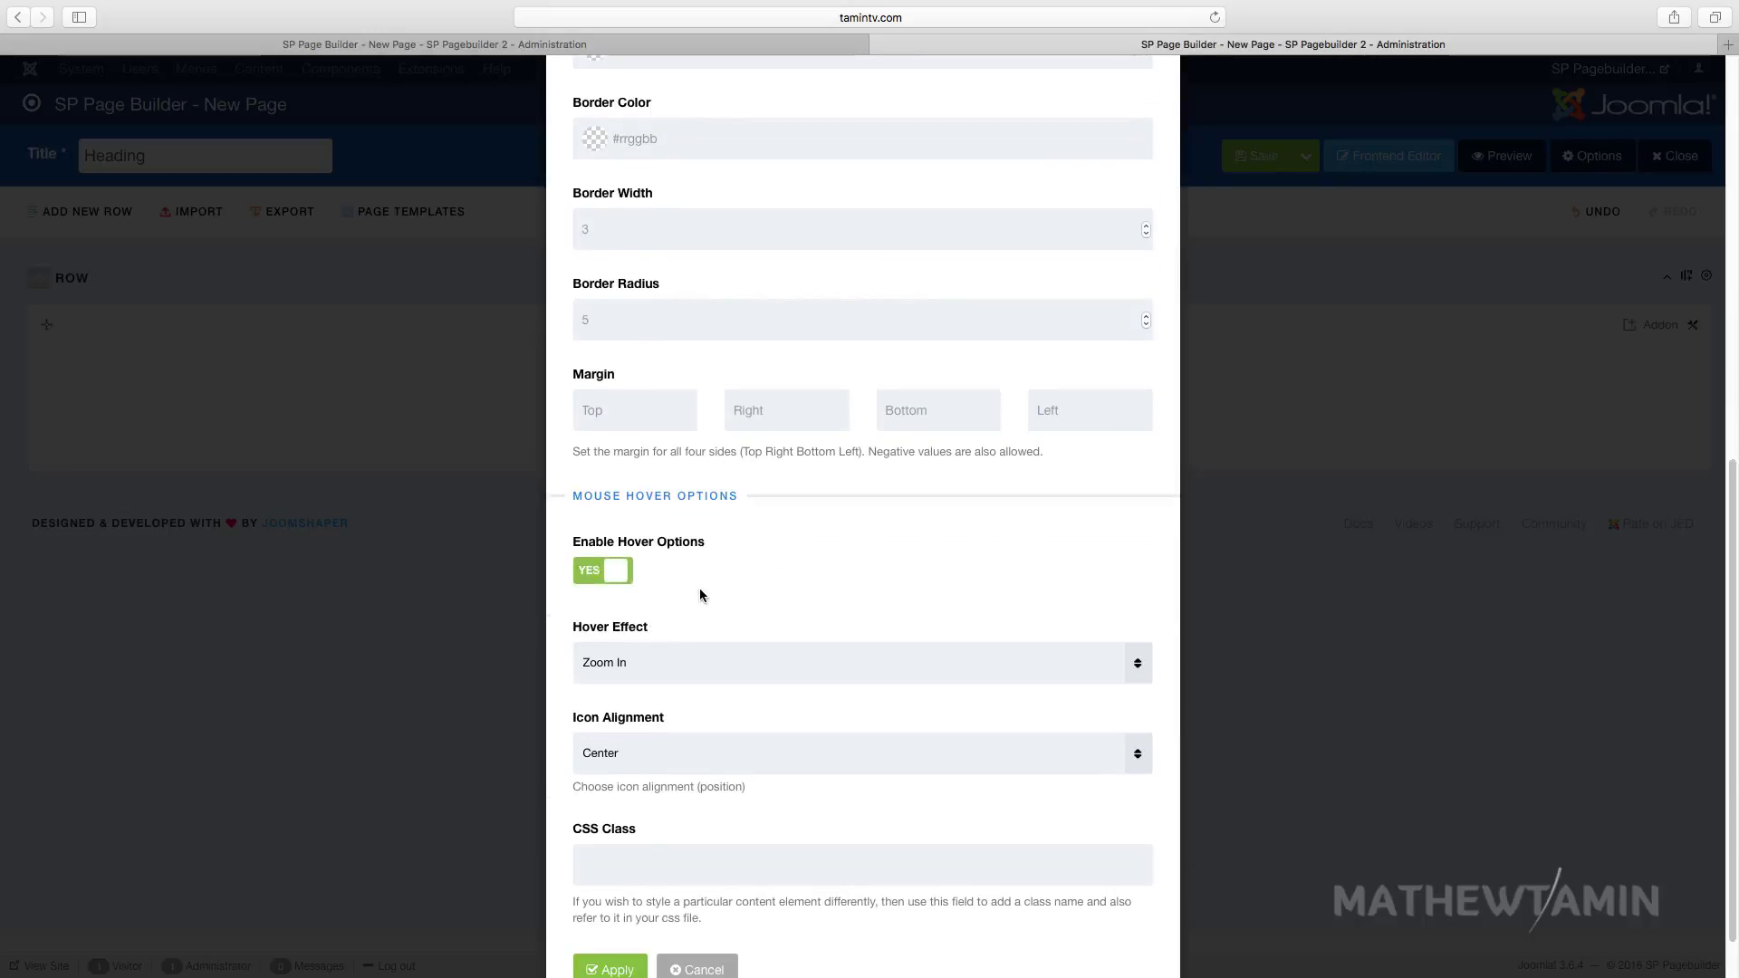
scroll(699, 594, "down", 2)
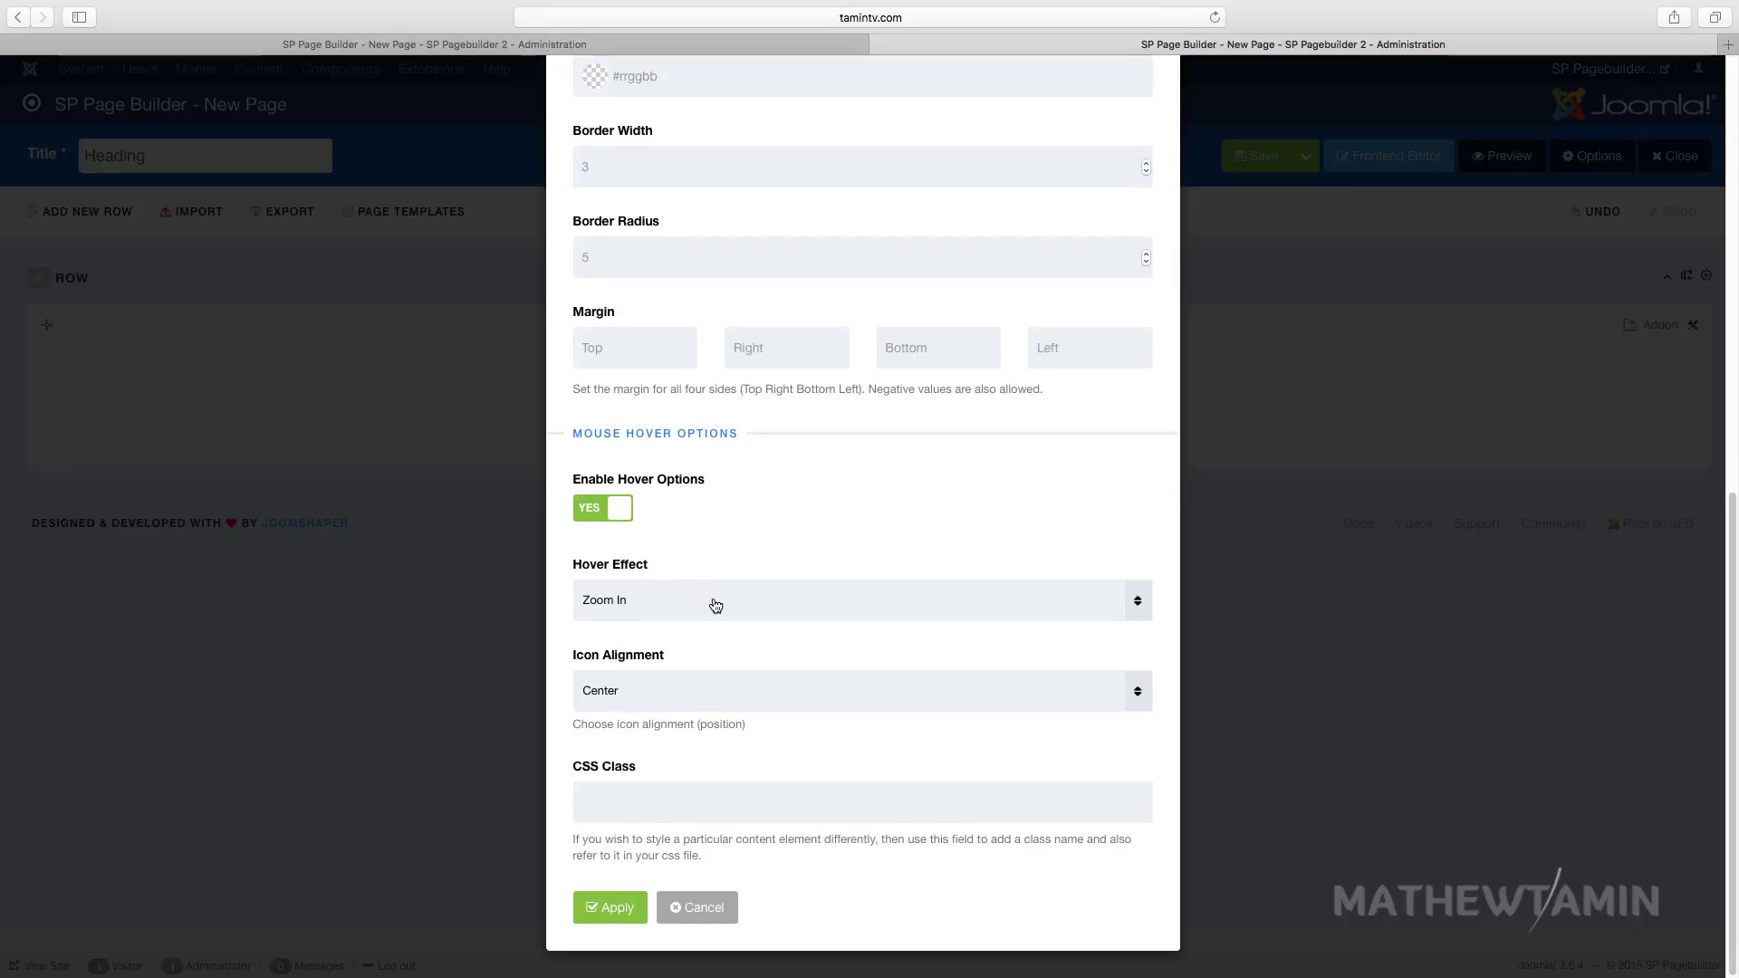
left_click(714, 603)
left_click(688, 672)
Apply the icon settings, save the page and preview it on the front end
scroll(757, 609, "up", 10)
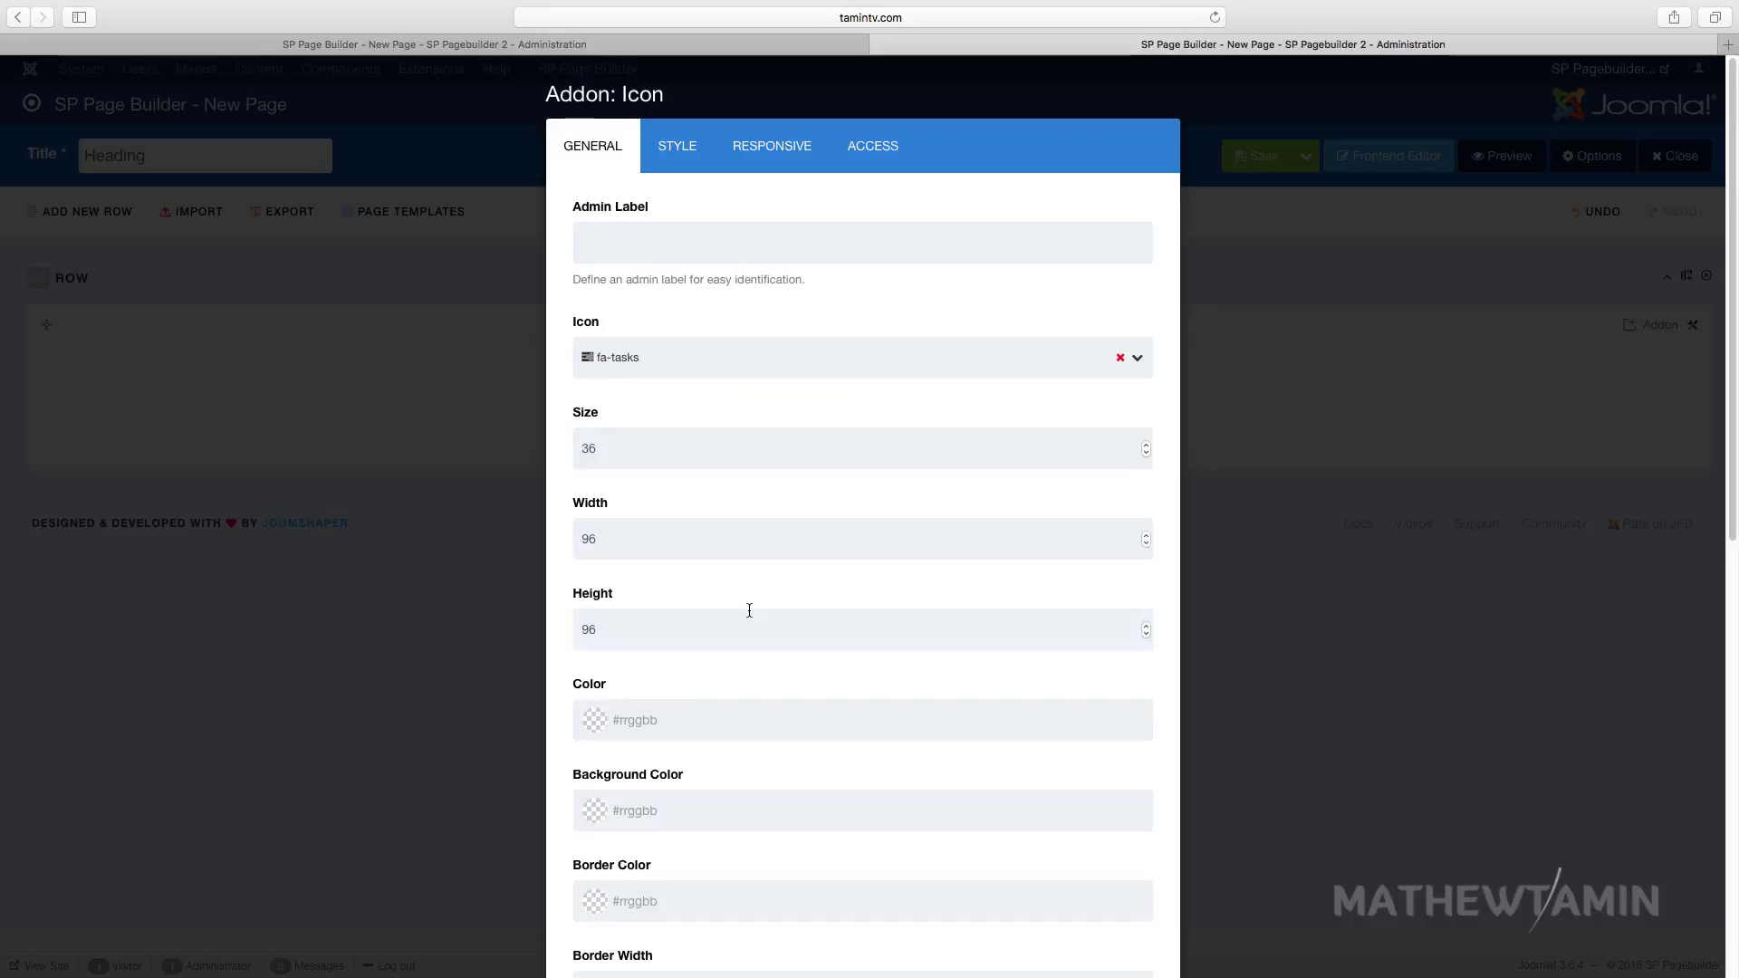
scroll(749, 611, "down", 2)
scroll(749, 610, "down", 10)
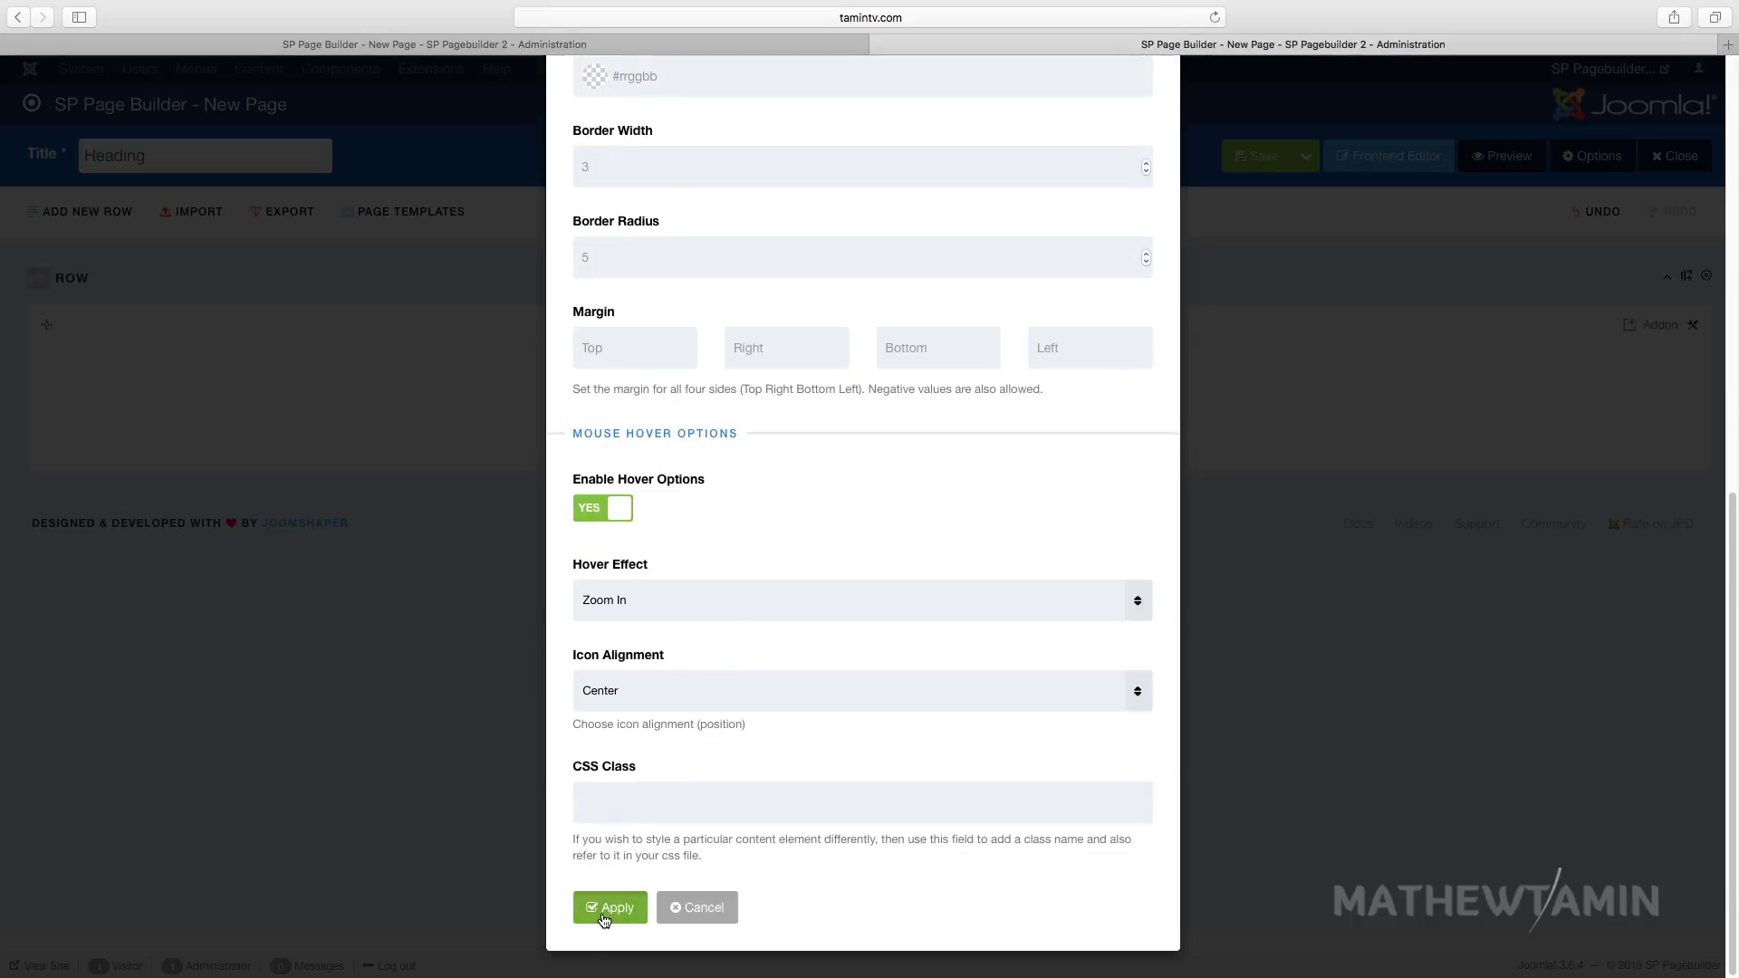
left_click(607, 913)
left_click(1242, 159)
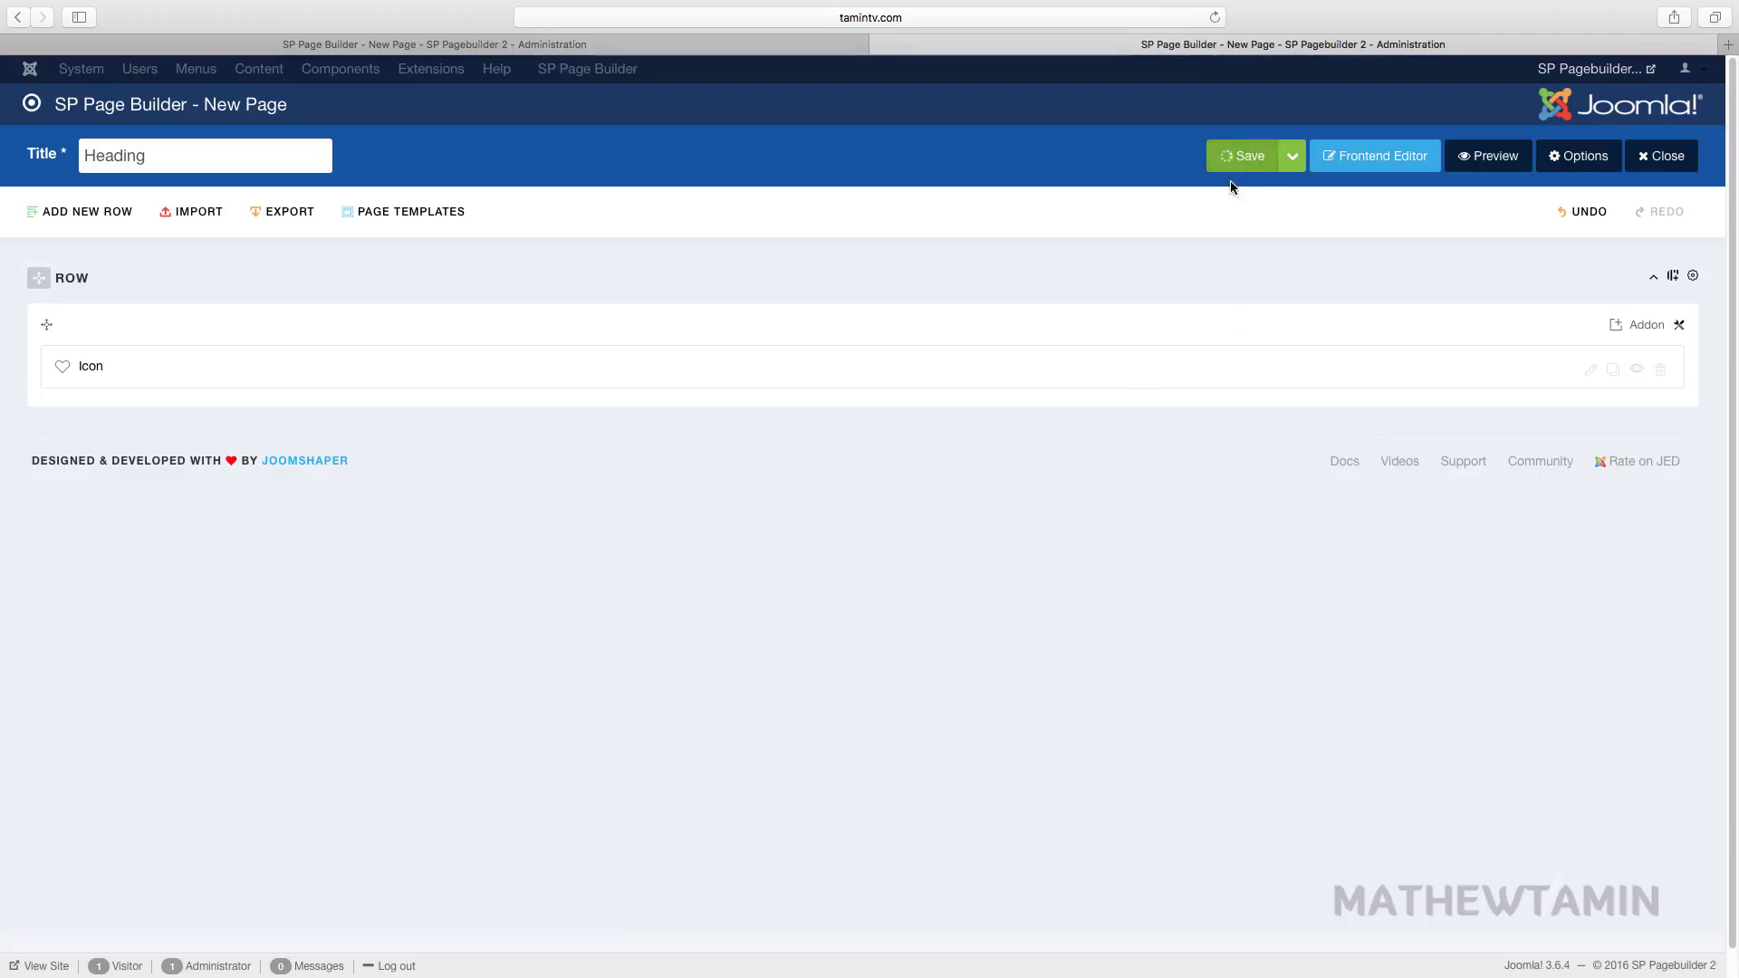
left_click(1488, 156)
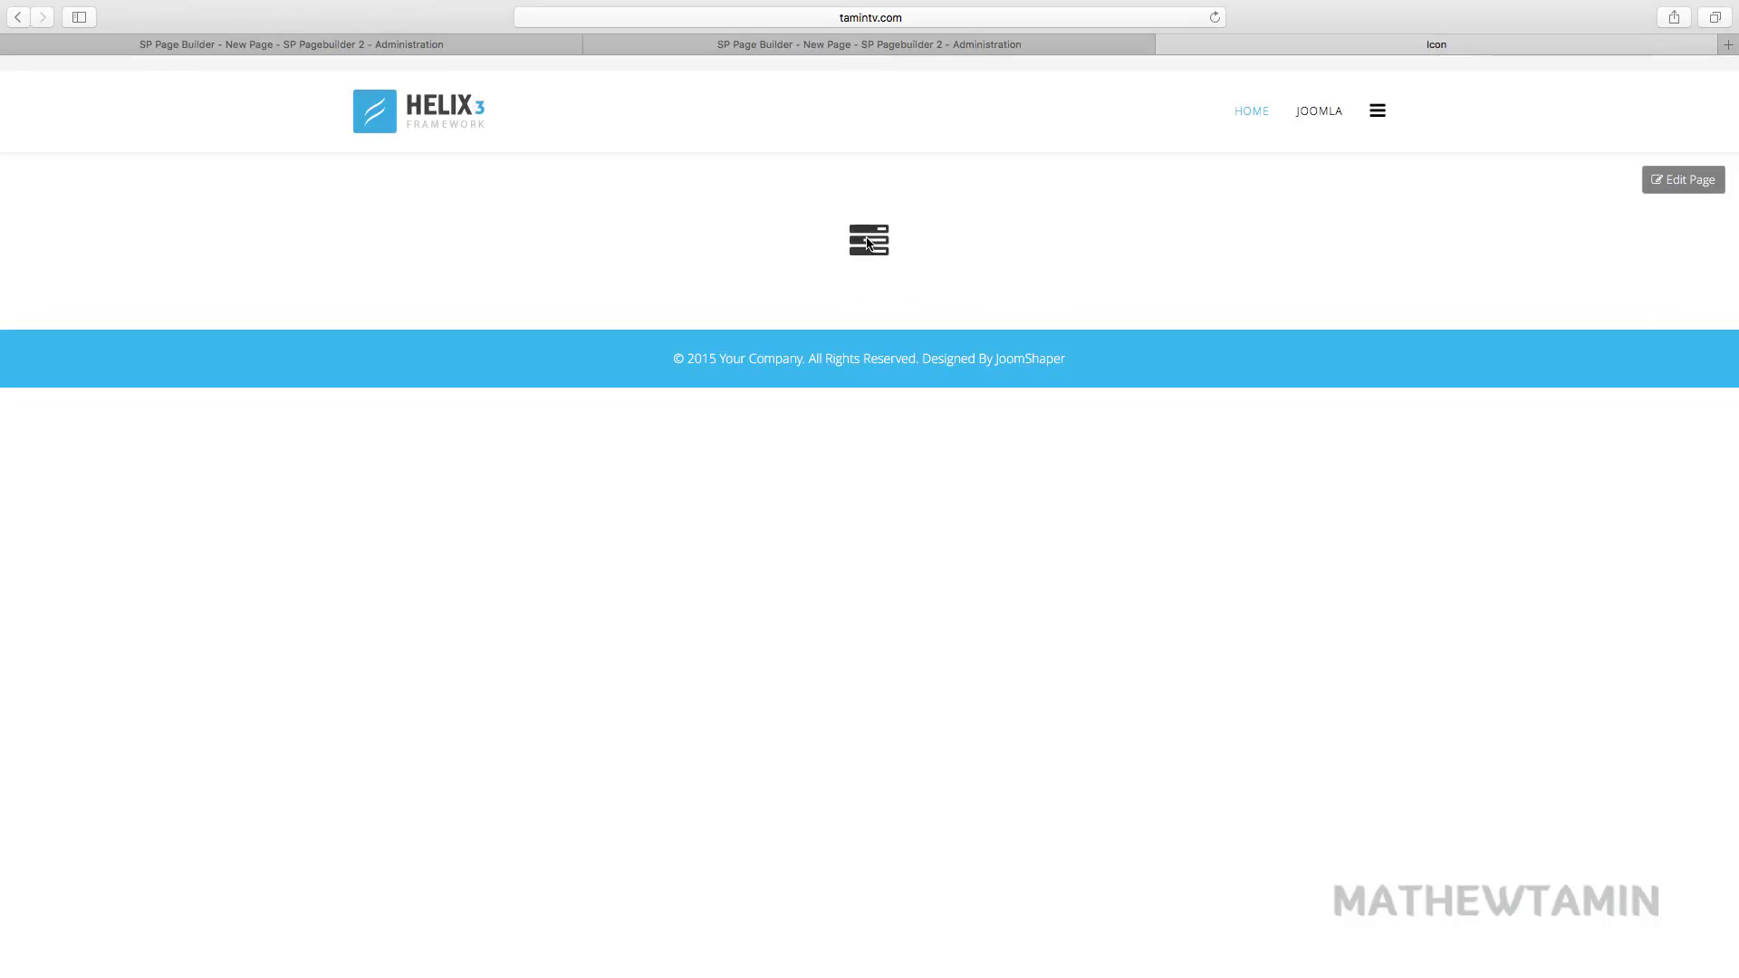
Back in the editor, split the row into three equal 4+4+4 columns
left_click(891, 46)
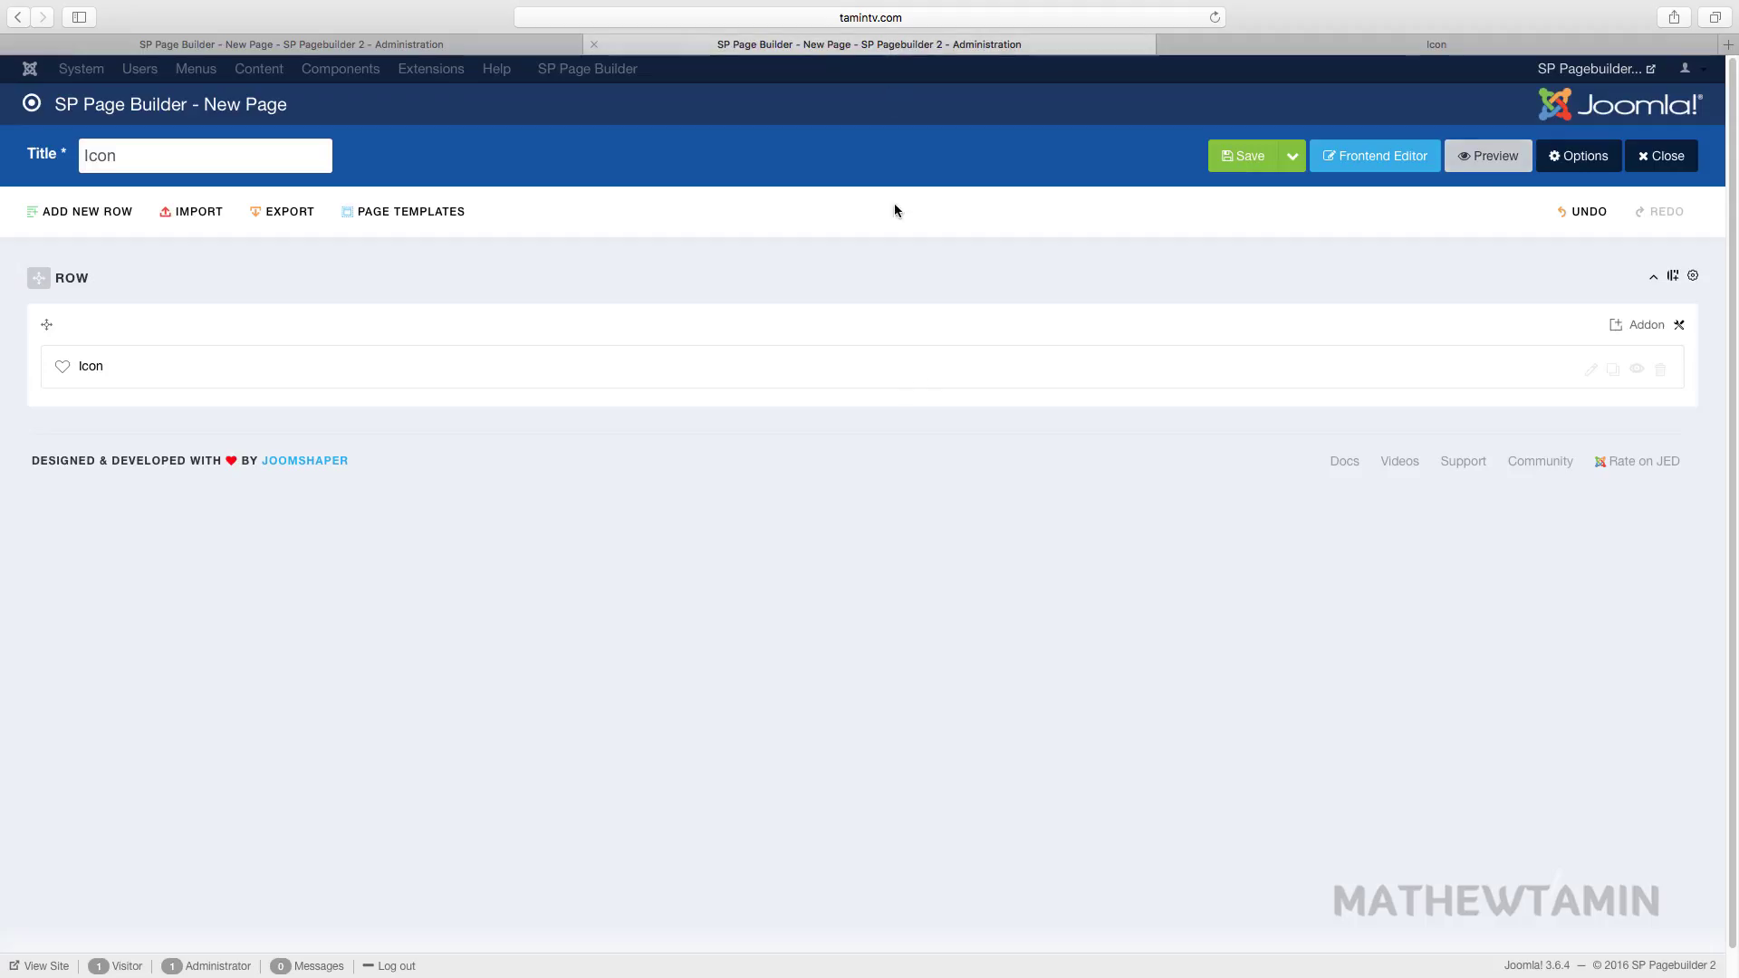
left_click(1673, 276)
left_click(1352, 432)
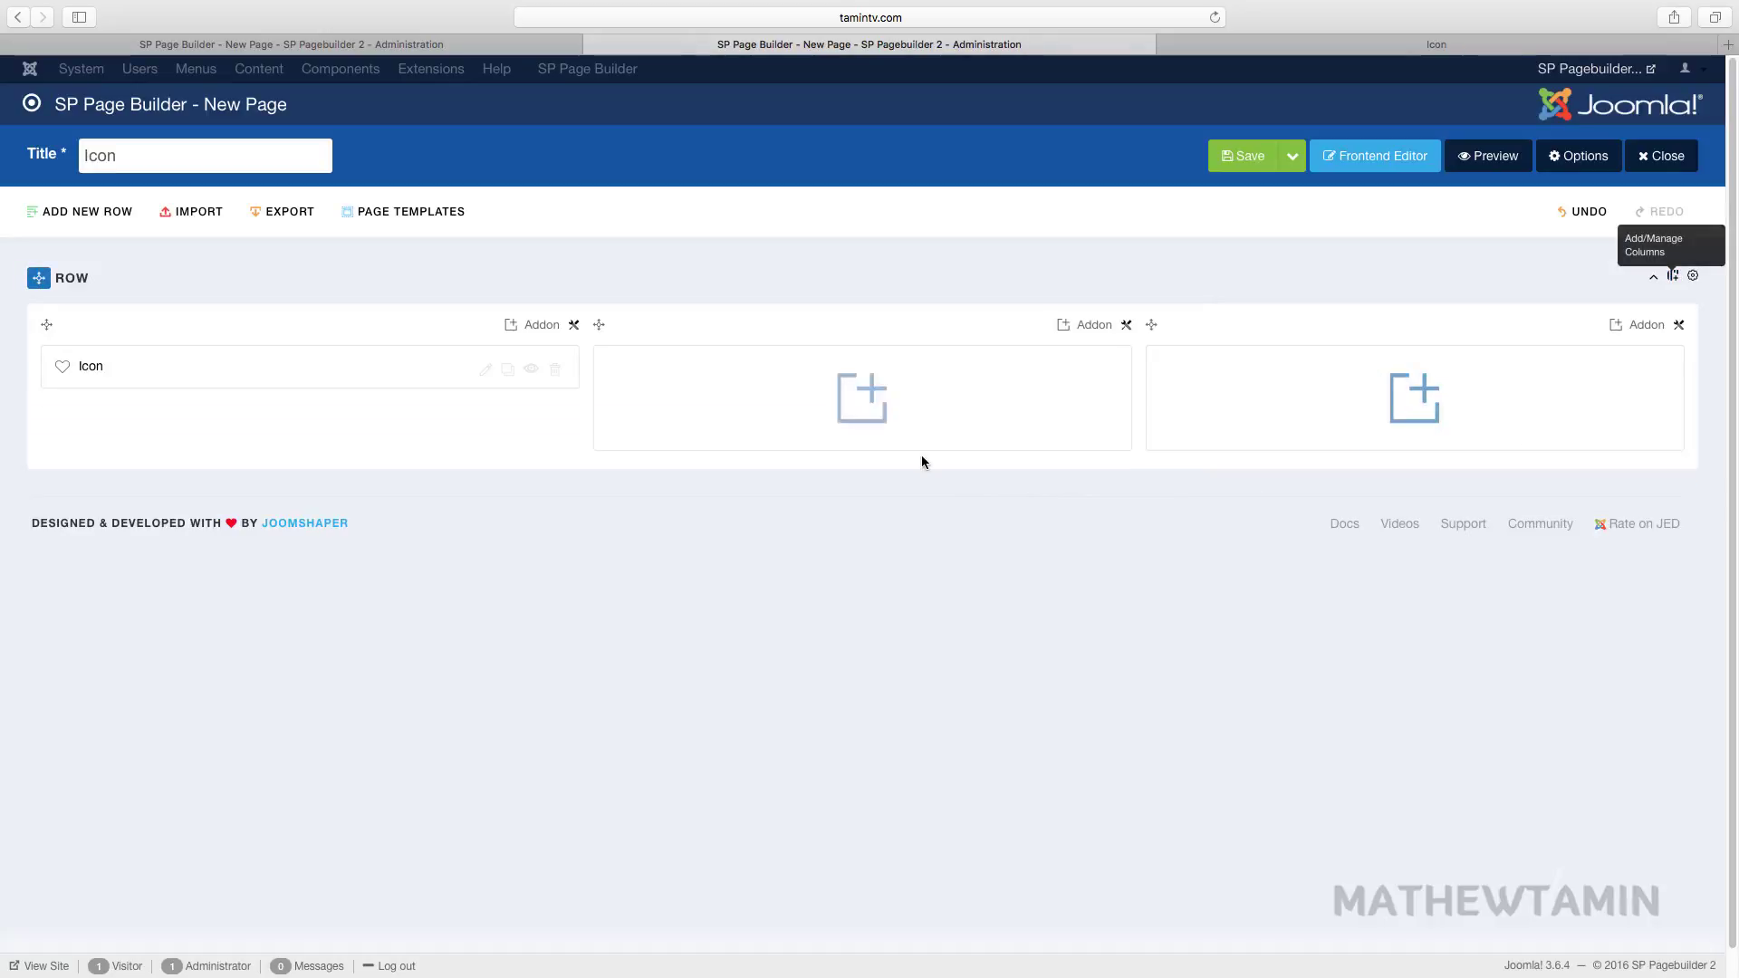
Clone the Icon addon into columns two and three and open the middle copy's settings
left_click(507, 369)
left_click_drag(422, 378, 1531, 379)
left_click(1060, 369)
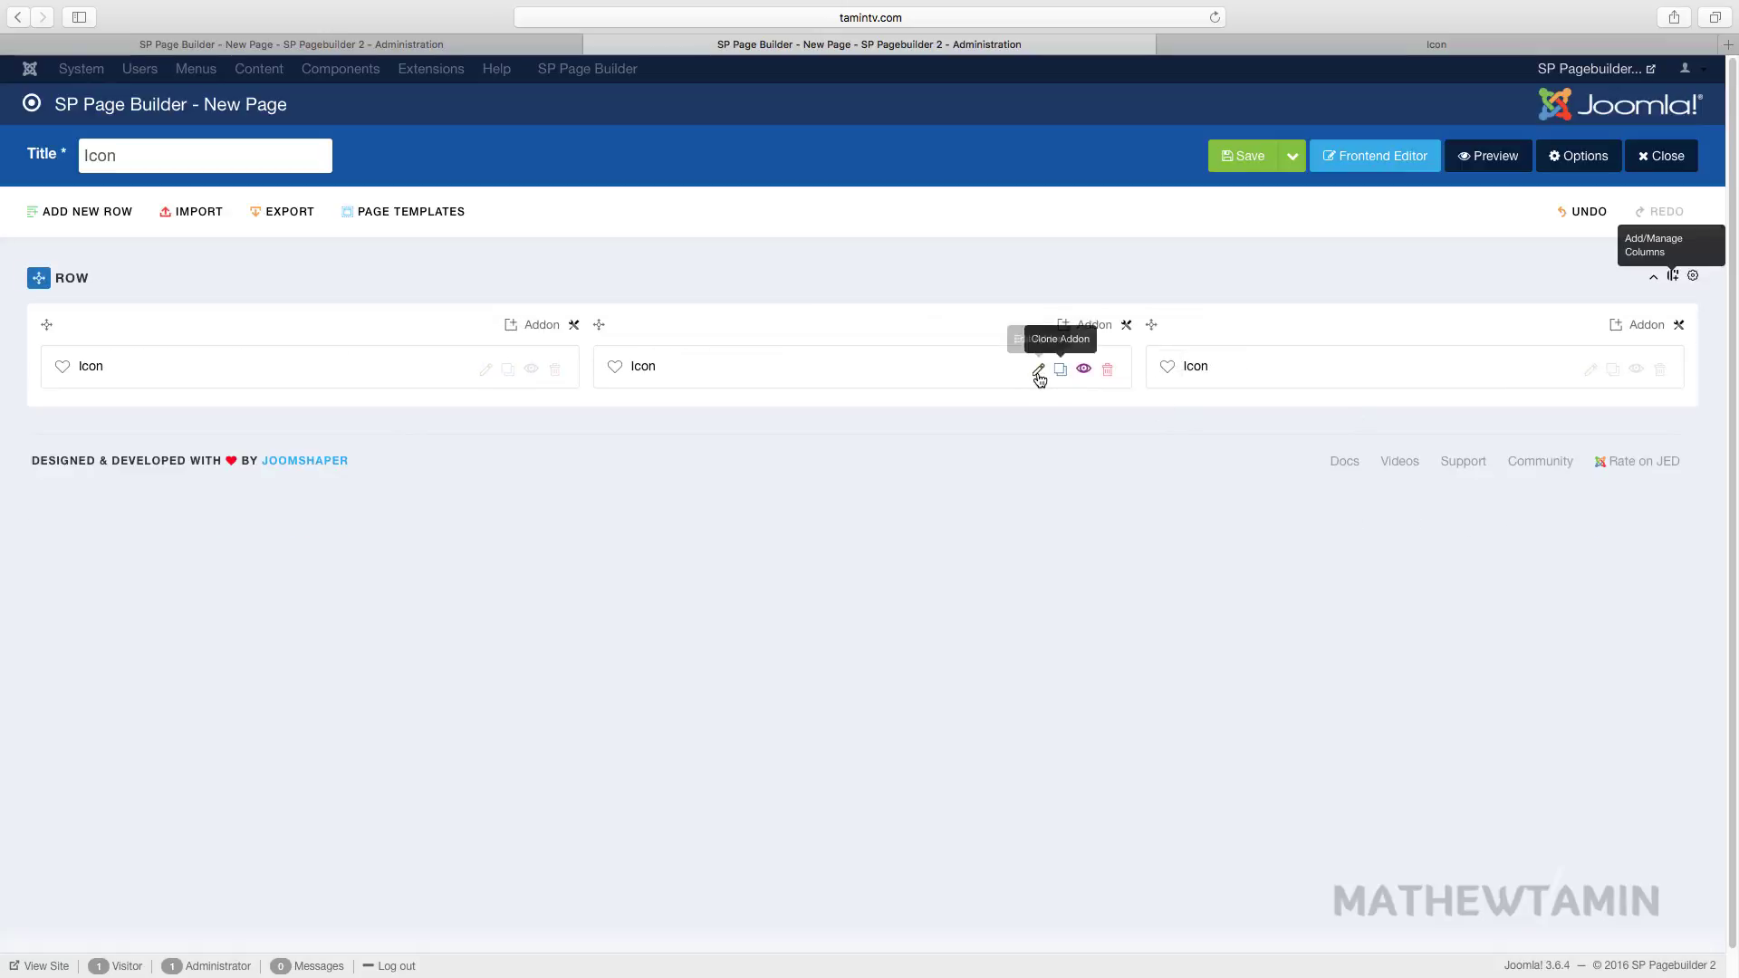
left_click(1038, 369)
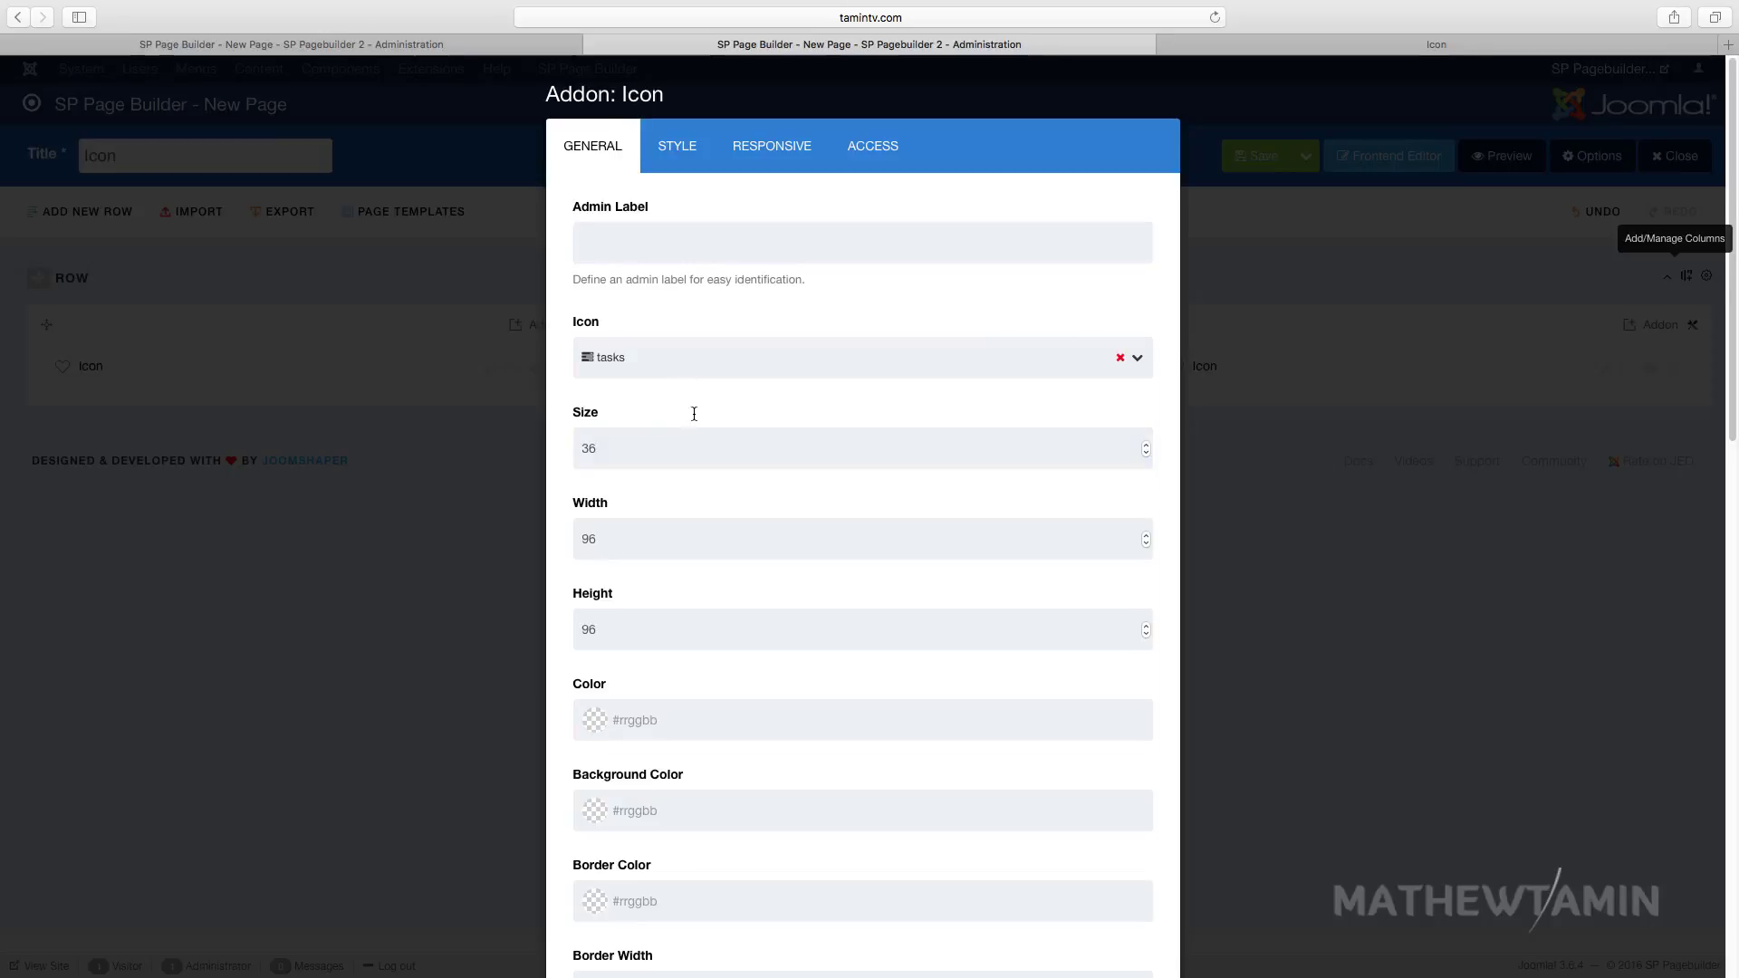
Change the middle addon's icon to the group icon
left_click(684, 364)
scroll(738, 582, "down", 15)
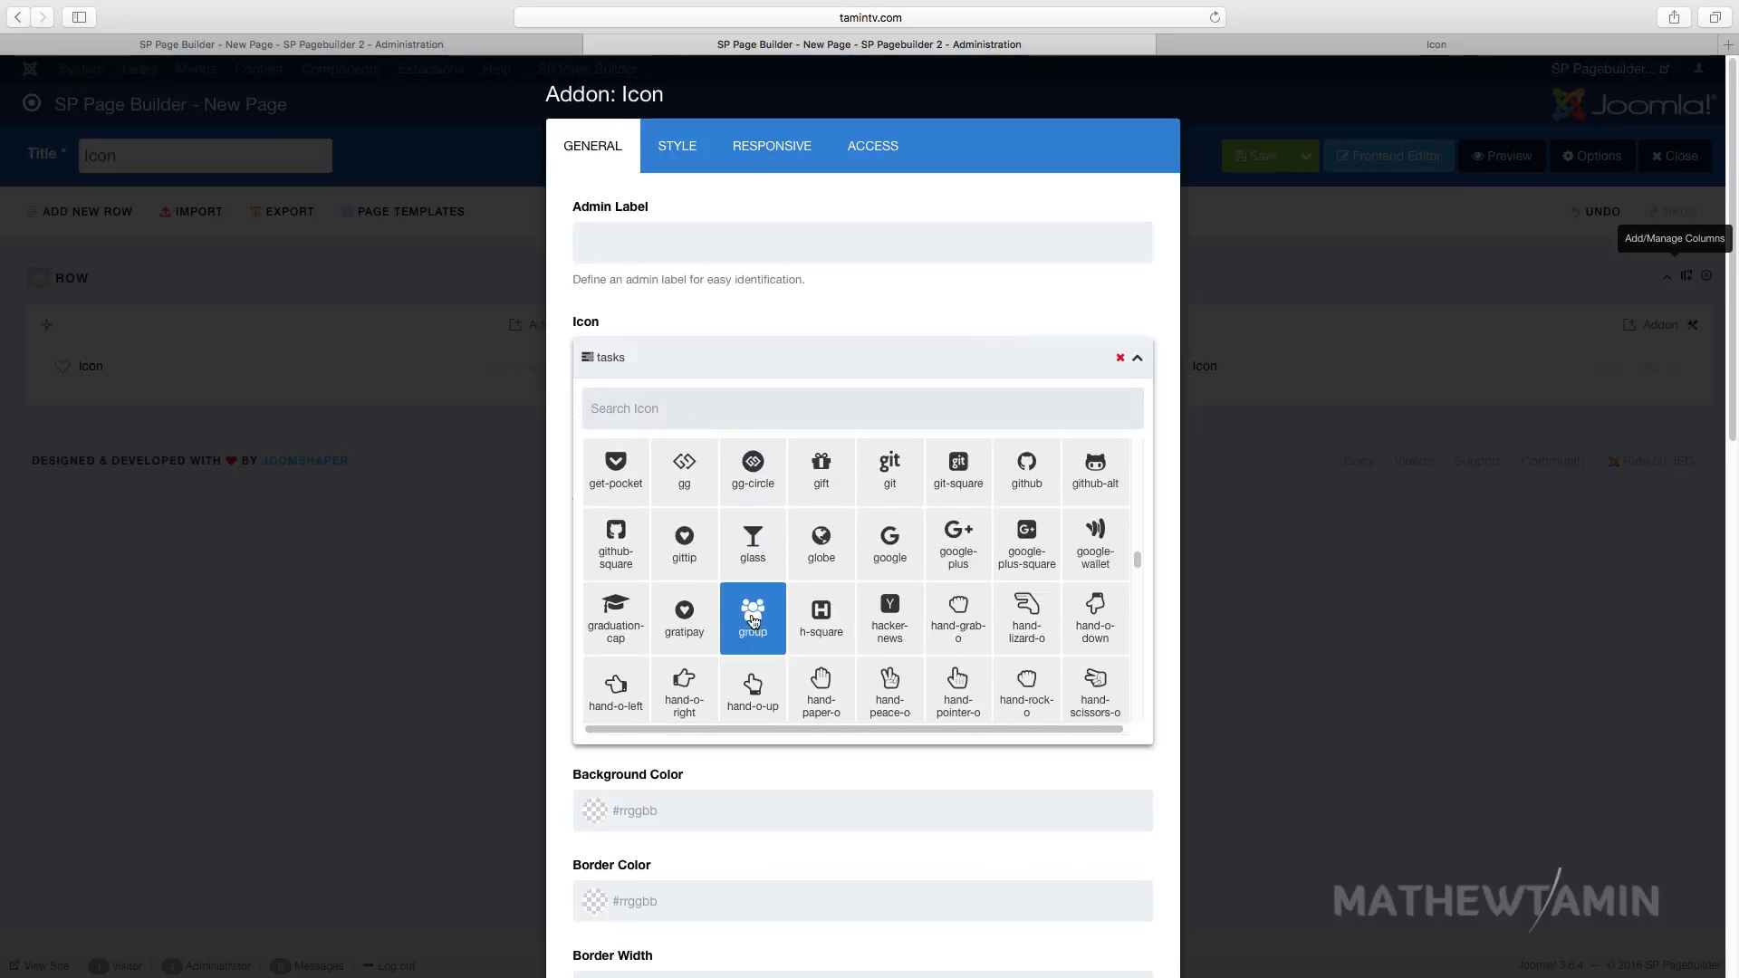
left_click(753, 625)
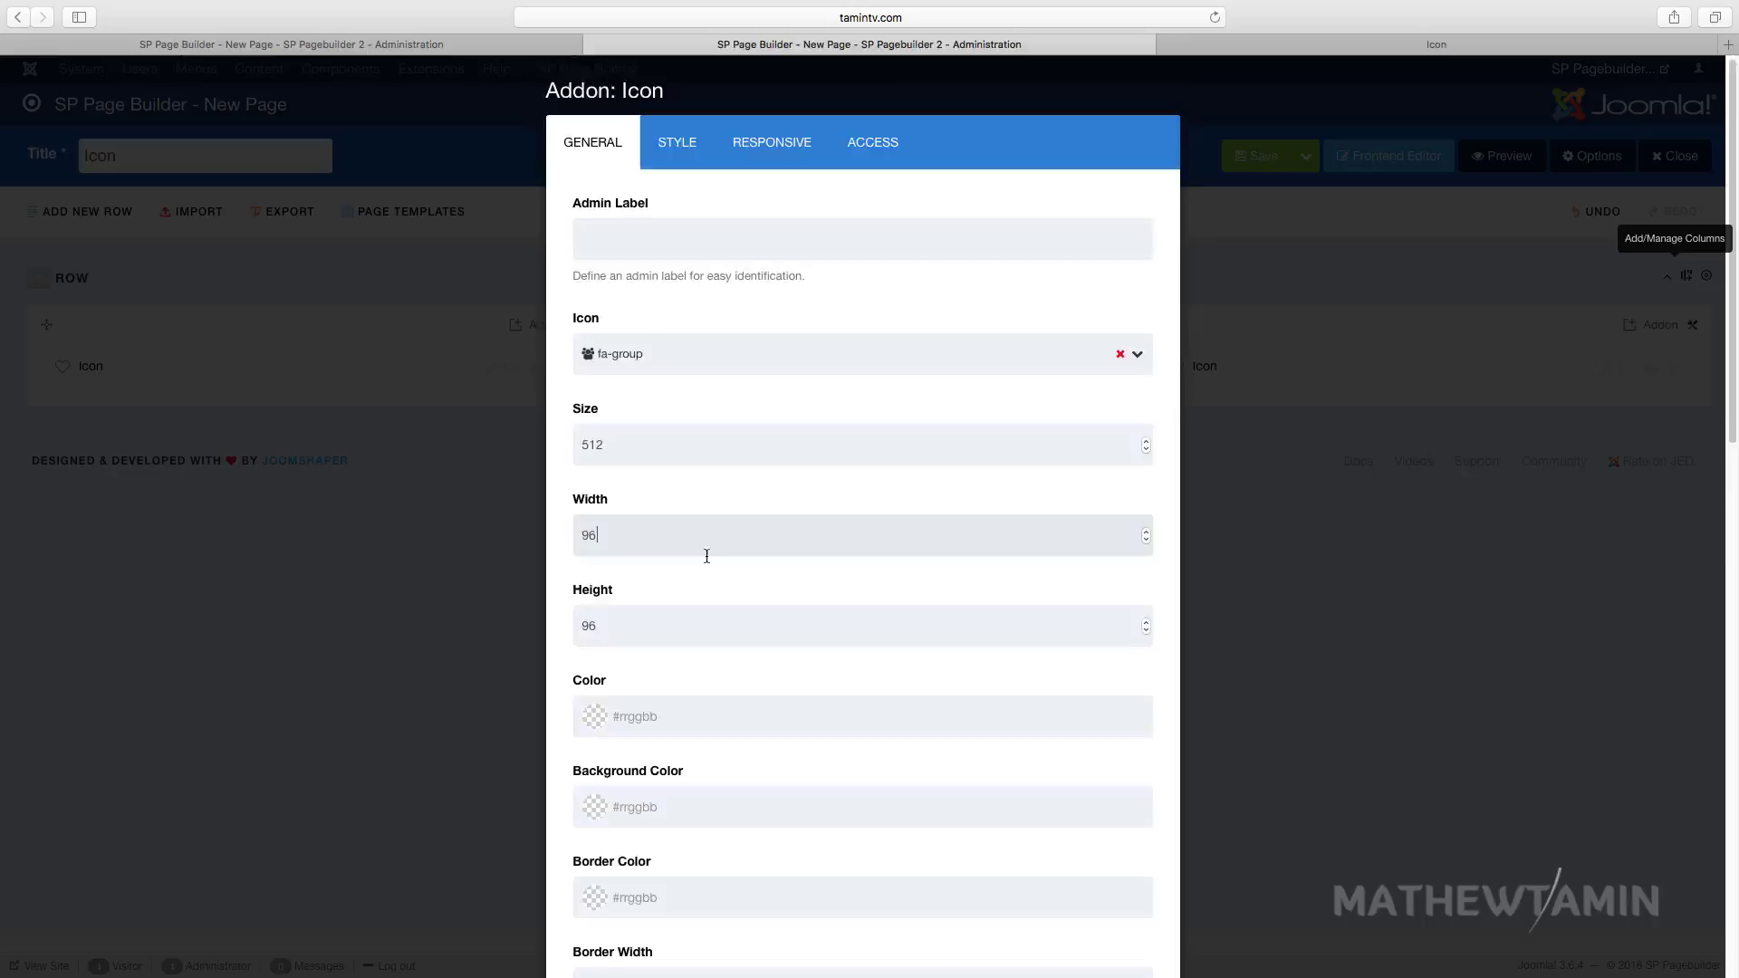
scroll(706, 557, "down", 5)
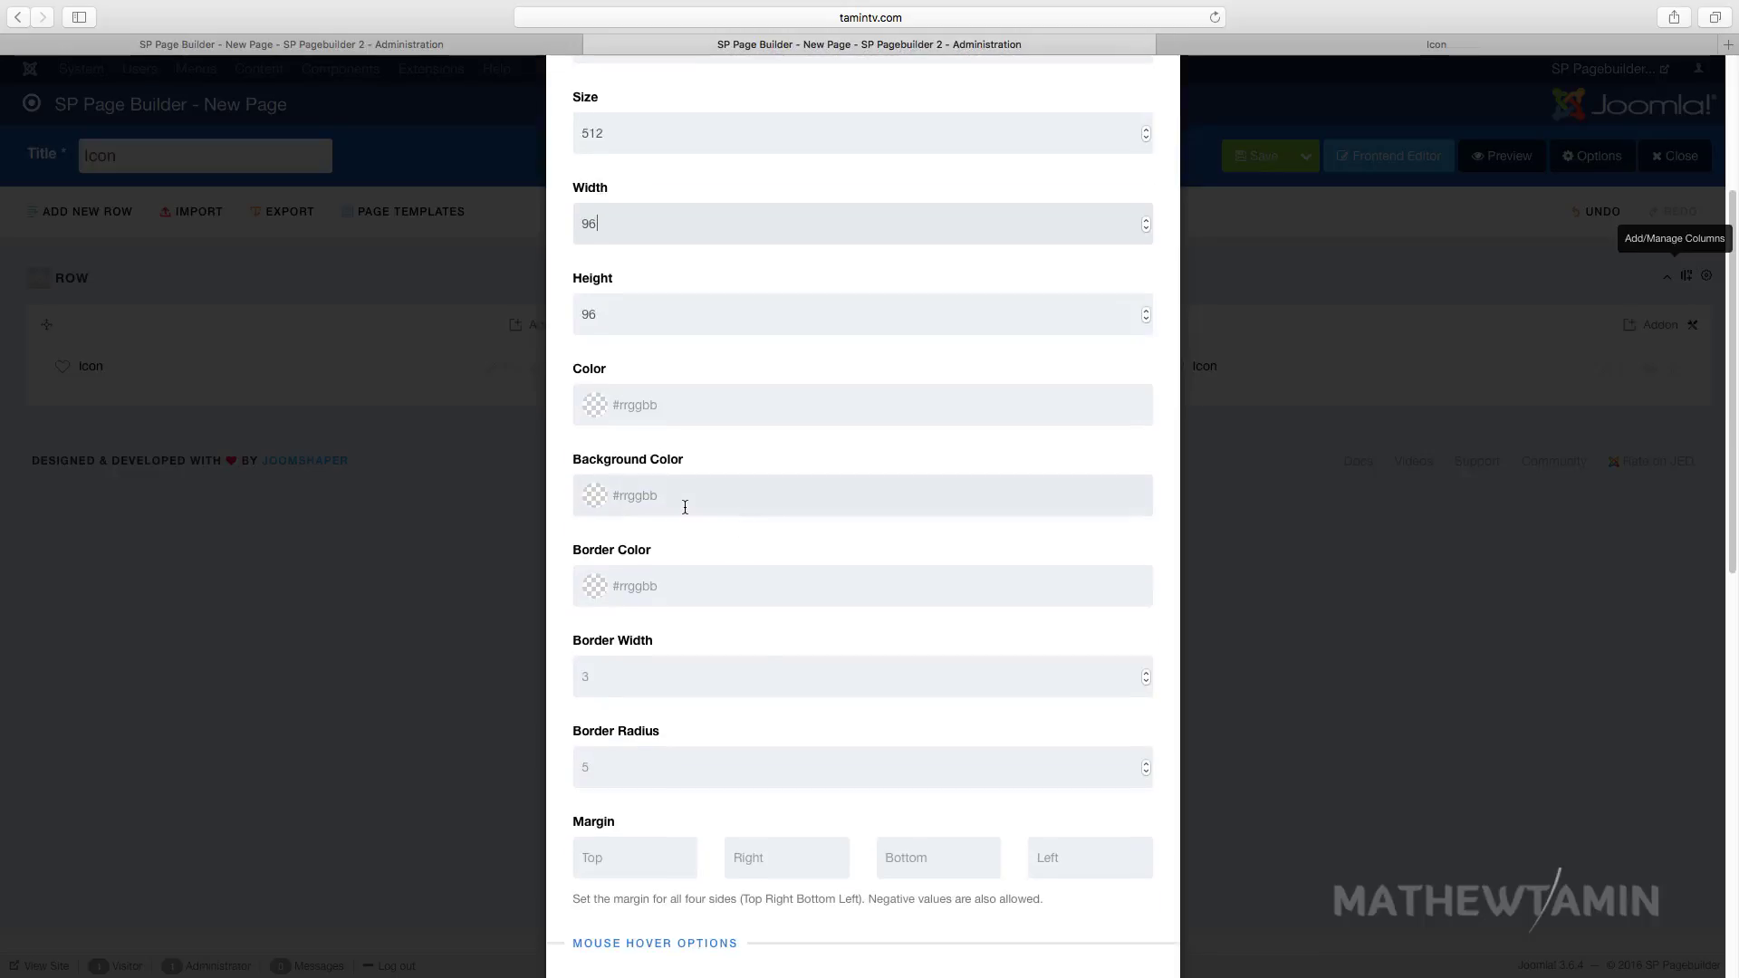
Set the background colour to teal, rgba(3, 103, 128, 1)
left_click(685, 503)
left_click(721, 595)
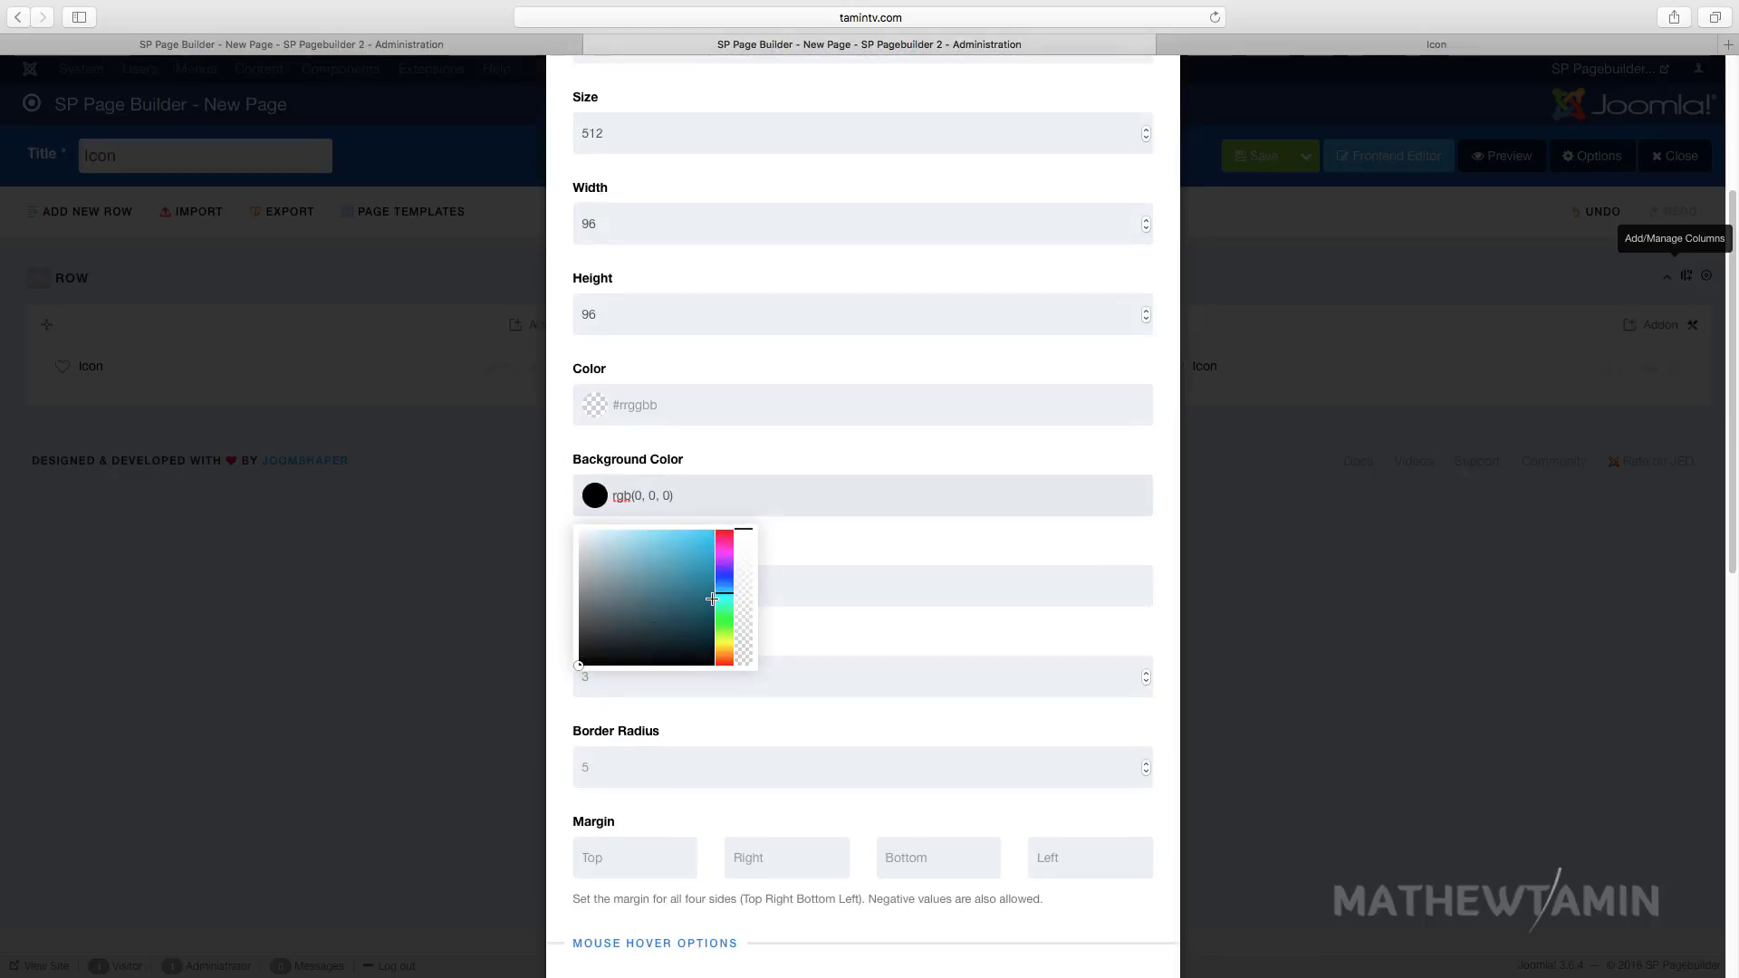
left_click(701, 602)
left_click(801, 556)
Set a dark green border colour rgba(10, 107, 73, 0.82) with border width 8
left_click(786, 586)
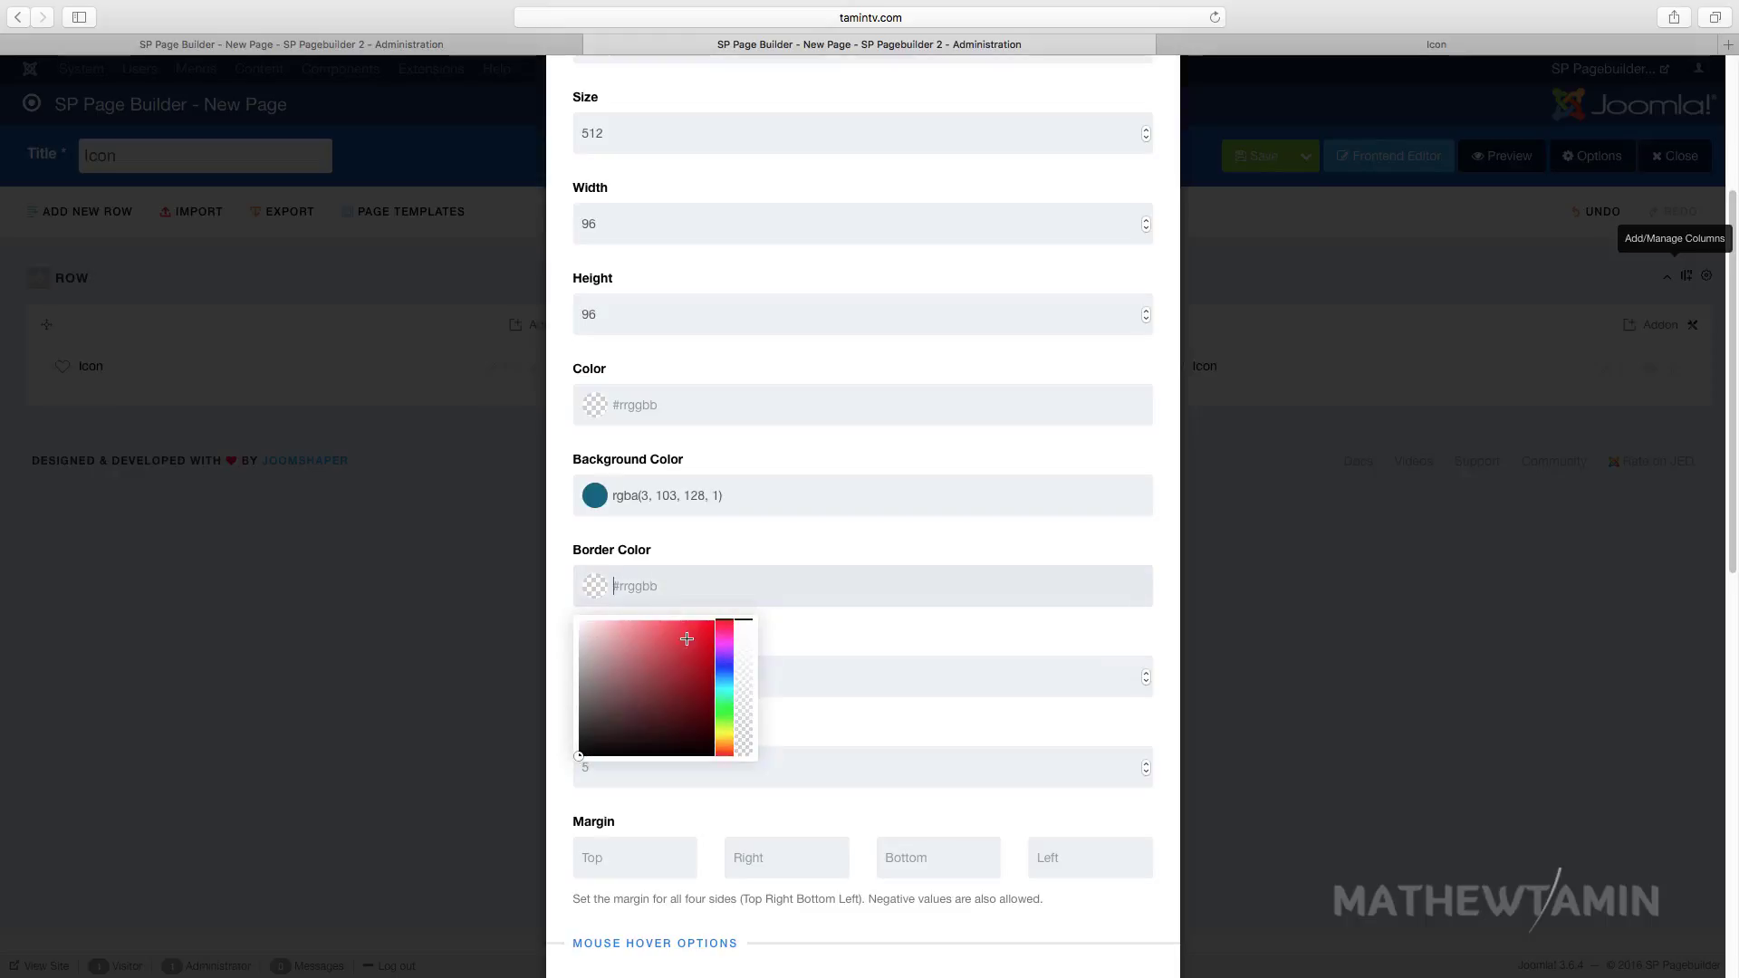
left_click(723, 695)
left_click(700, 700)
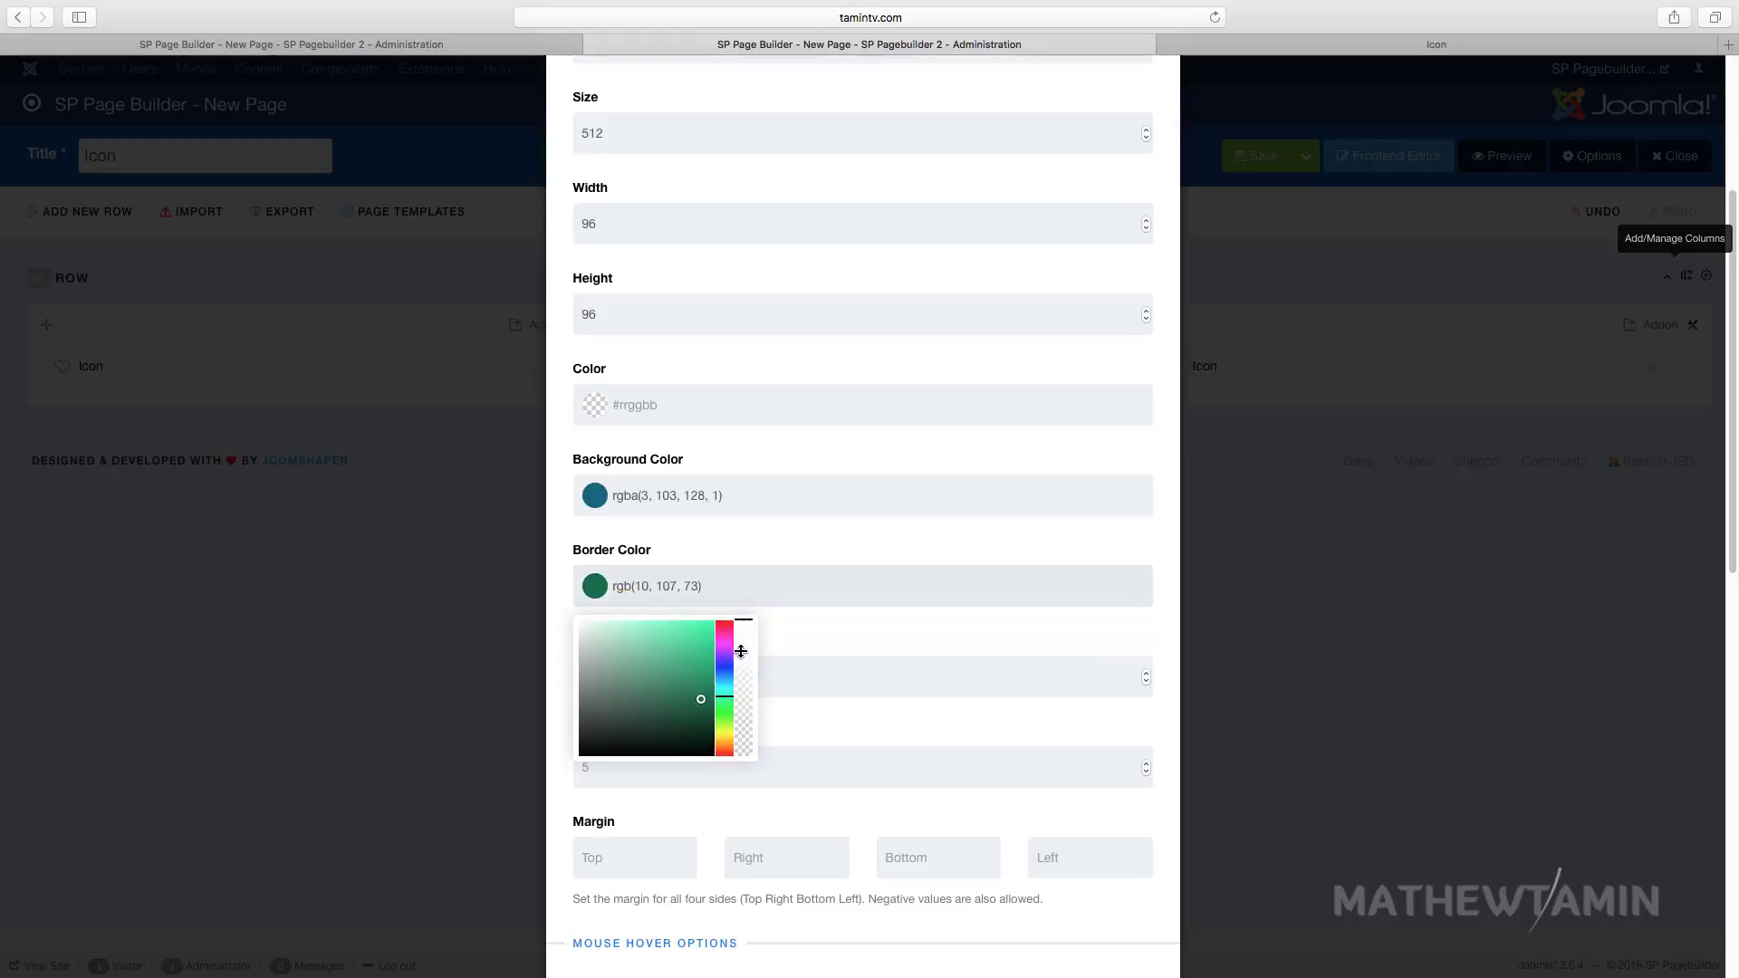
mouse_move(743, 623)
left_mouse_down()
mouse_move(739, 698)
mouse_move(741, 644)
left_mouse_up()
left_click(783, 636)
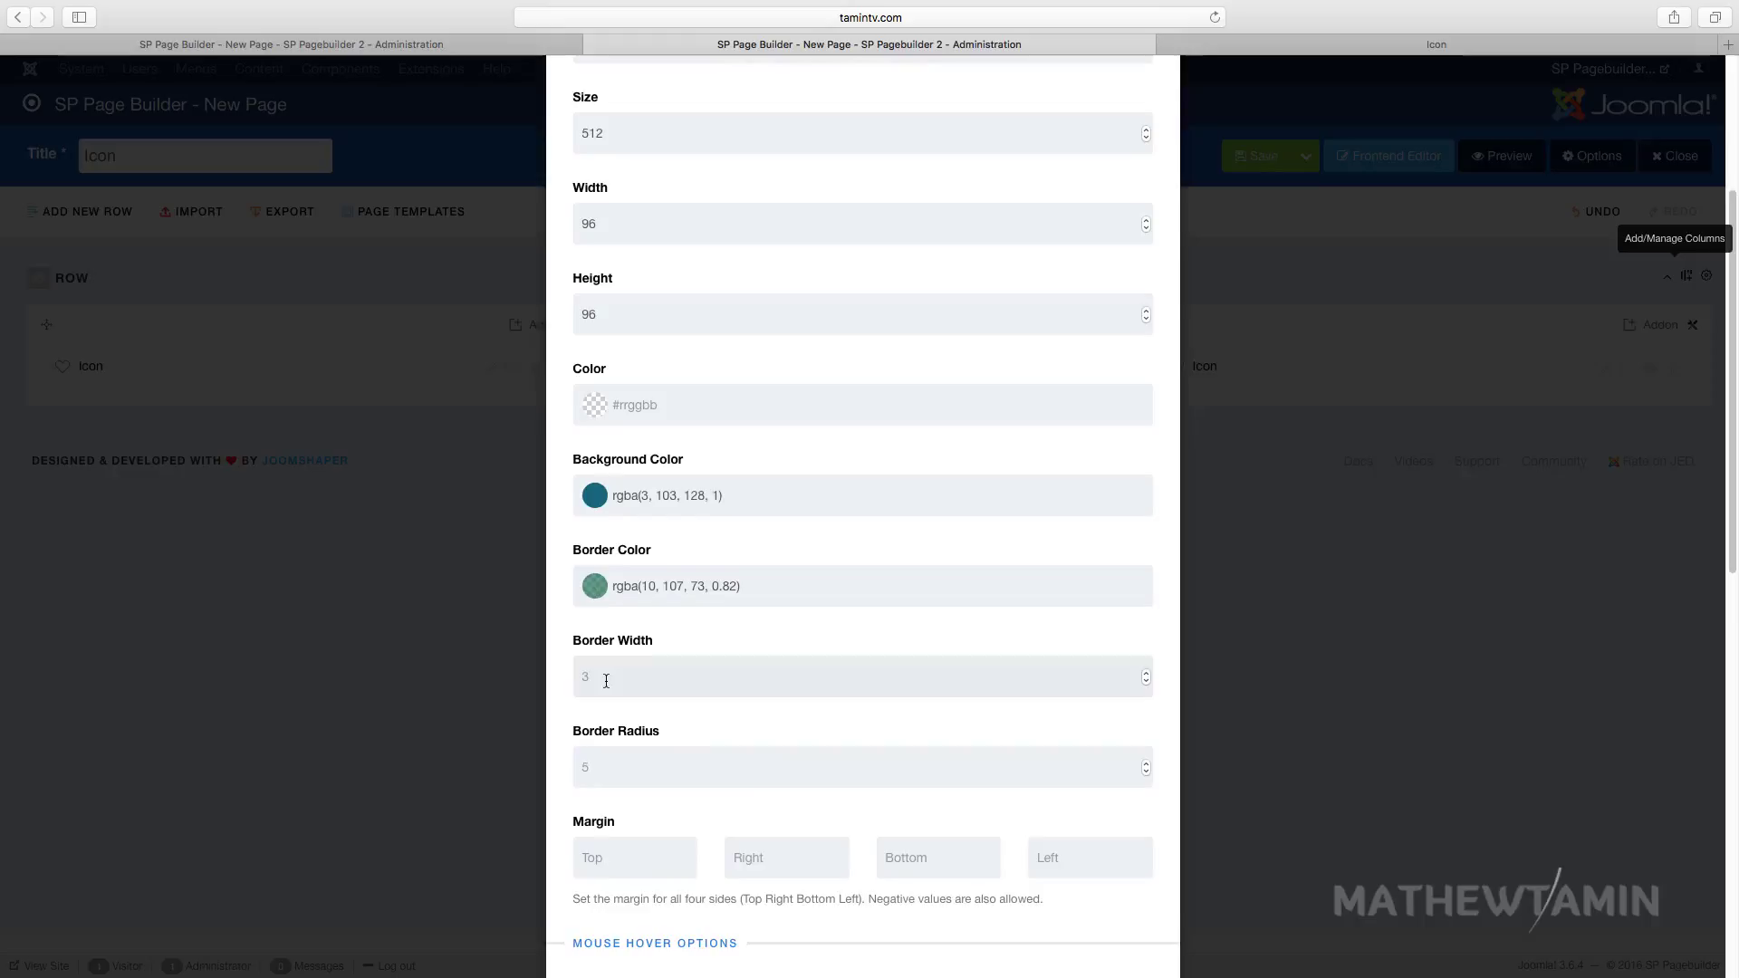
scroll(612, 683, "down", 3)
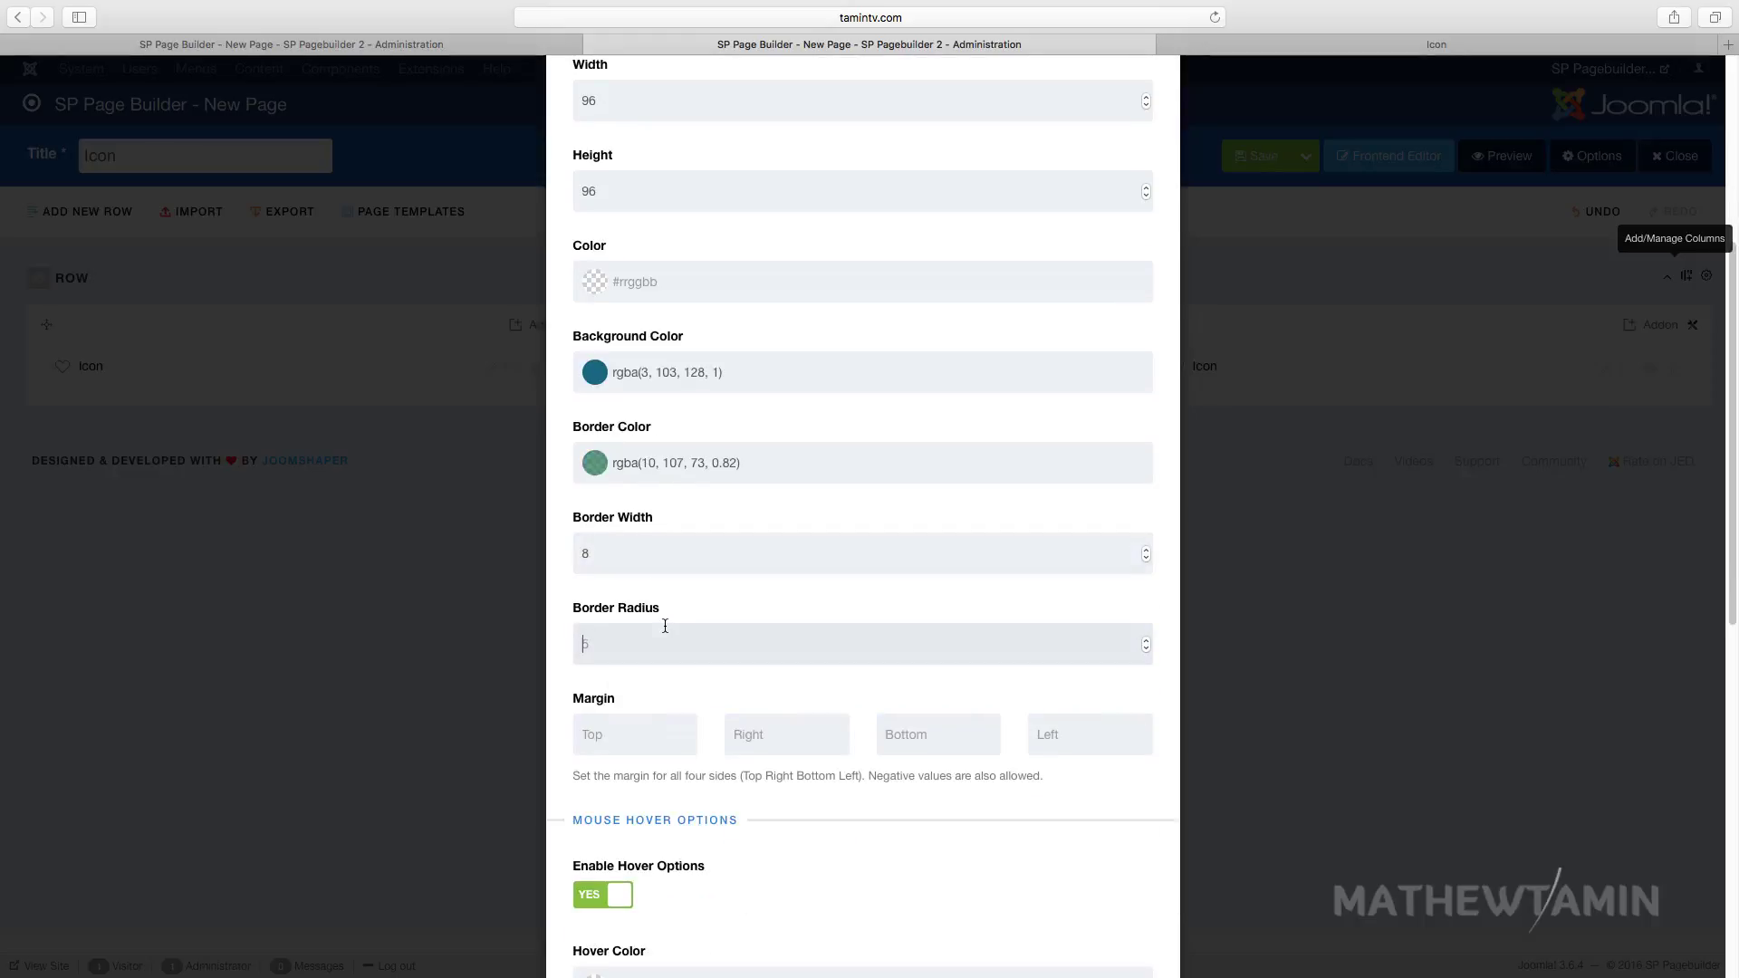
Keep the icon alignment centred
scroll(665, 626, "down", 15)
scroll(665, 526, "down", 1)
left_click(667, 695)
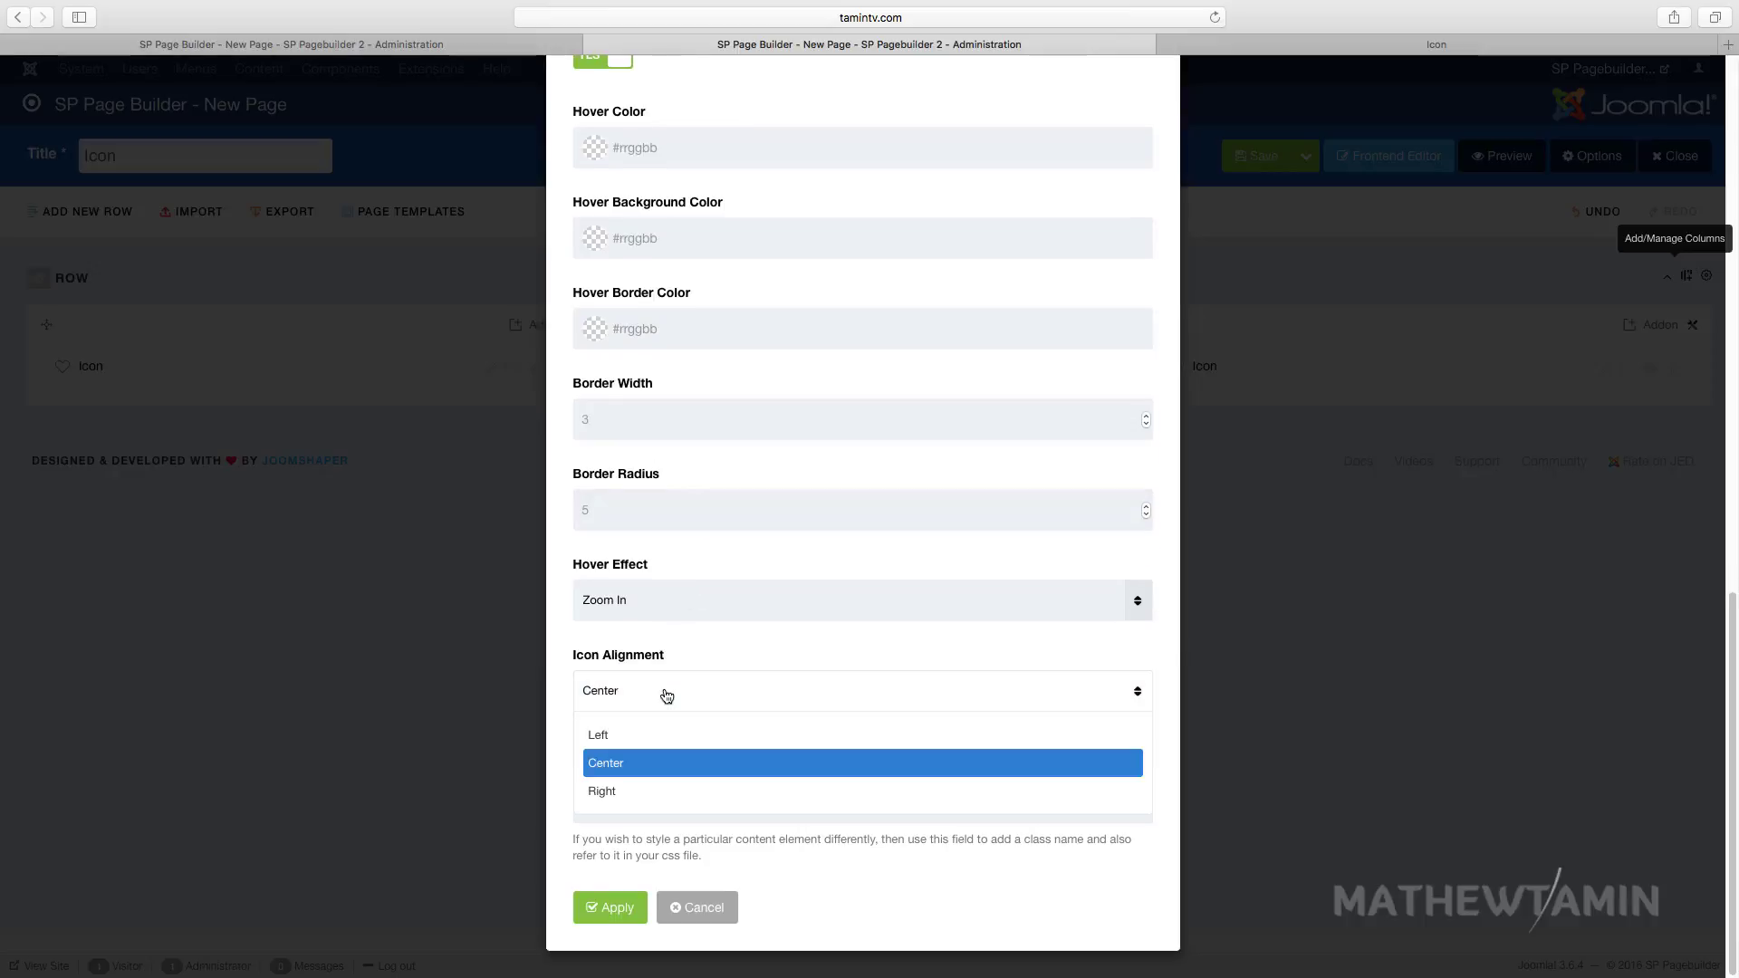
left_click(666, 695)
scroll(652, 507, "up", 5)
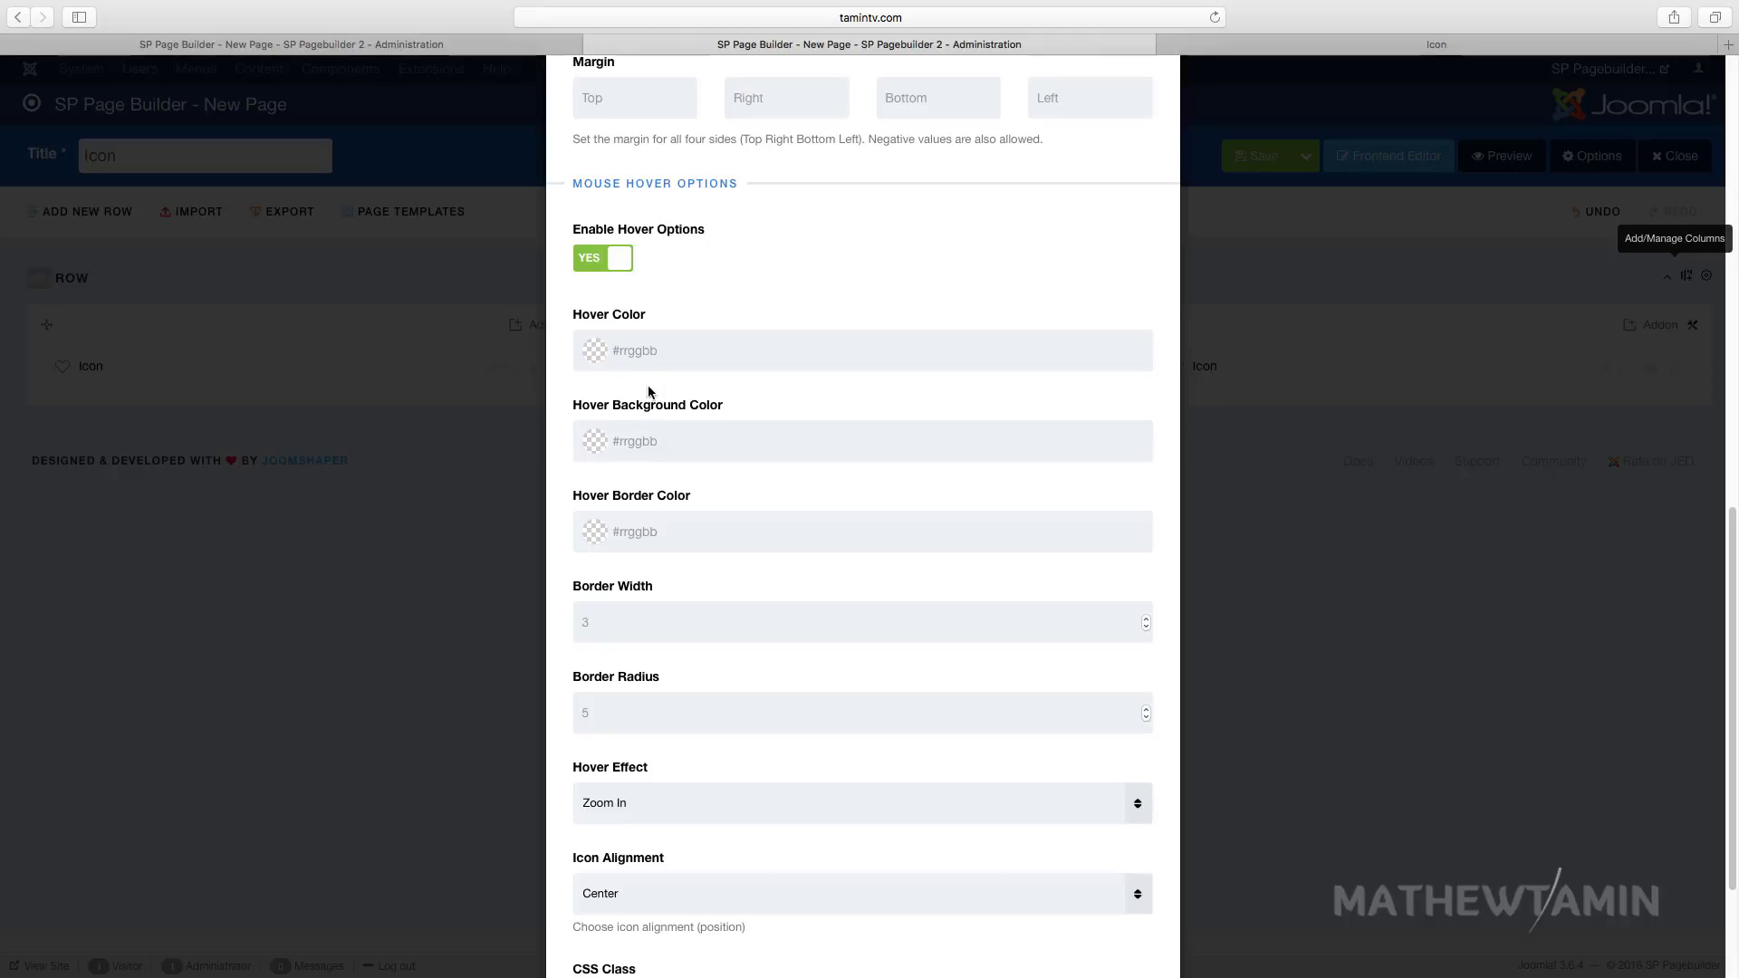
Set the hover background colour to teal, rgba(7, 143, 116, 1)
left_click(646, 444)
left_click_drag(725, 476, 726, 547)
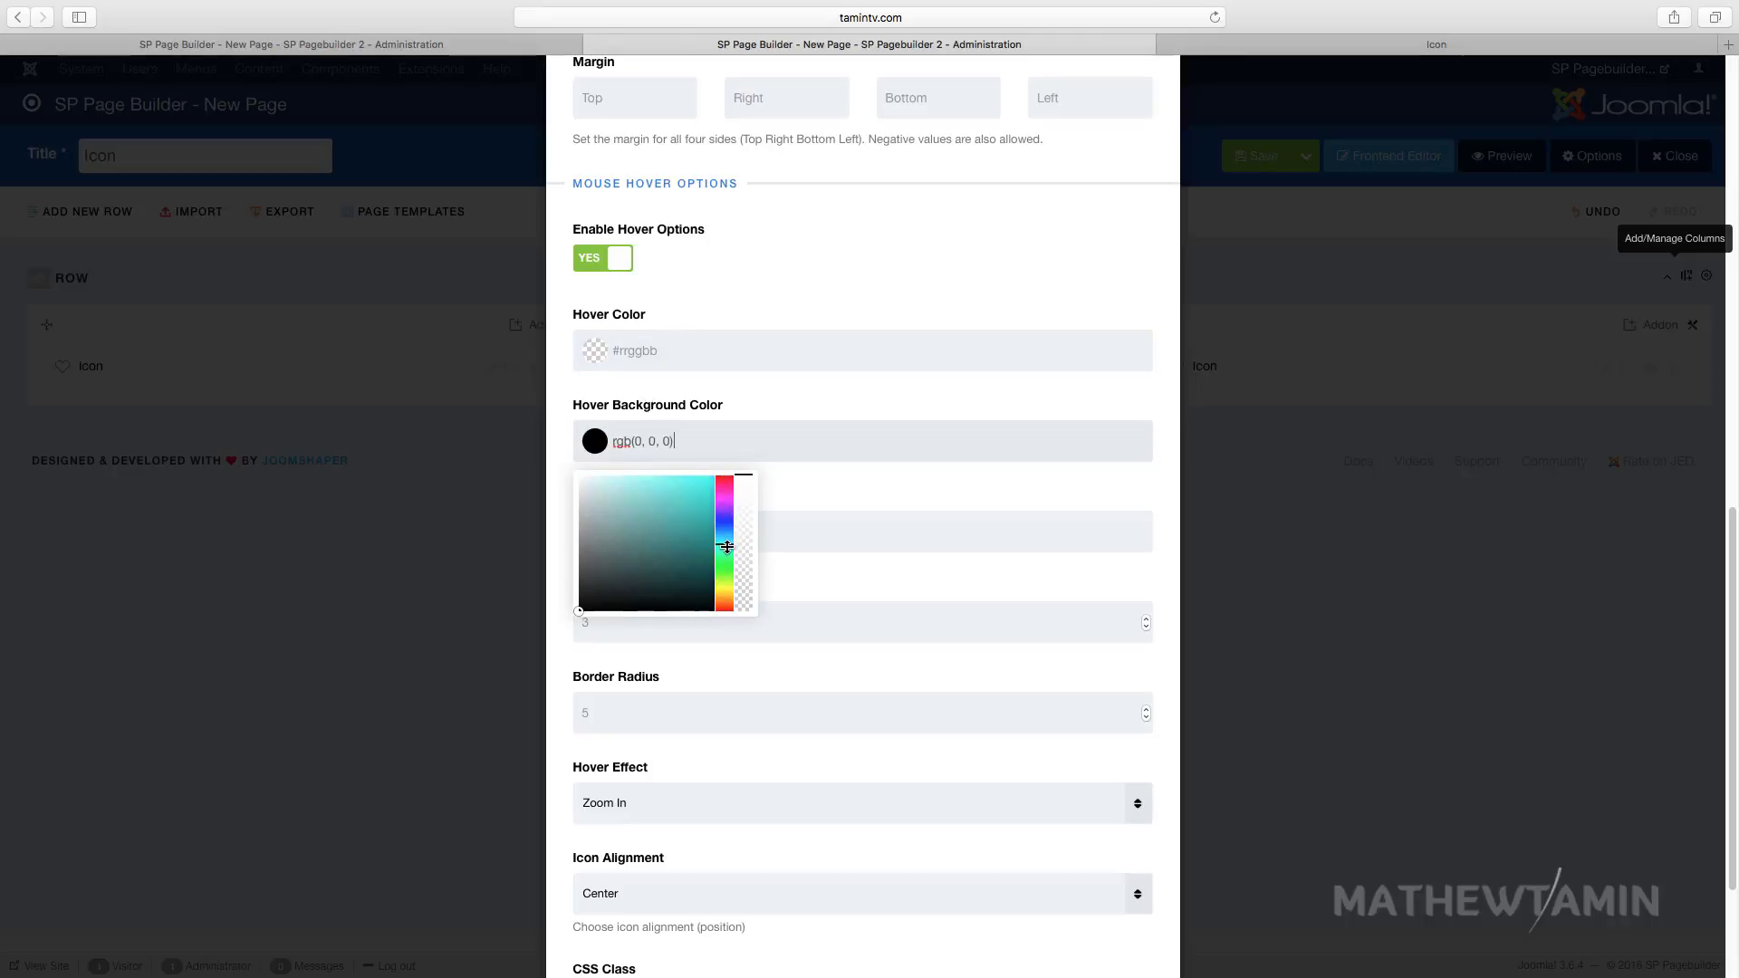
left_click(697, 537)
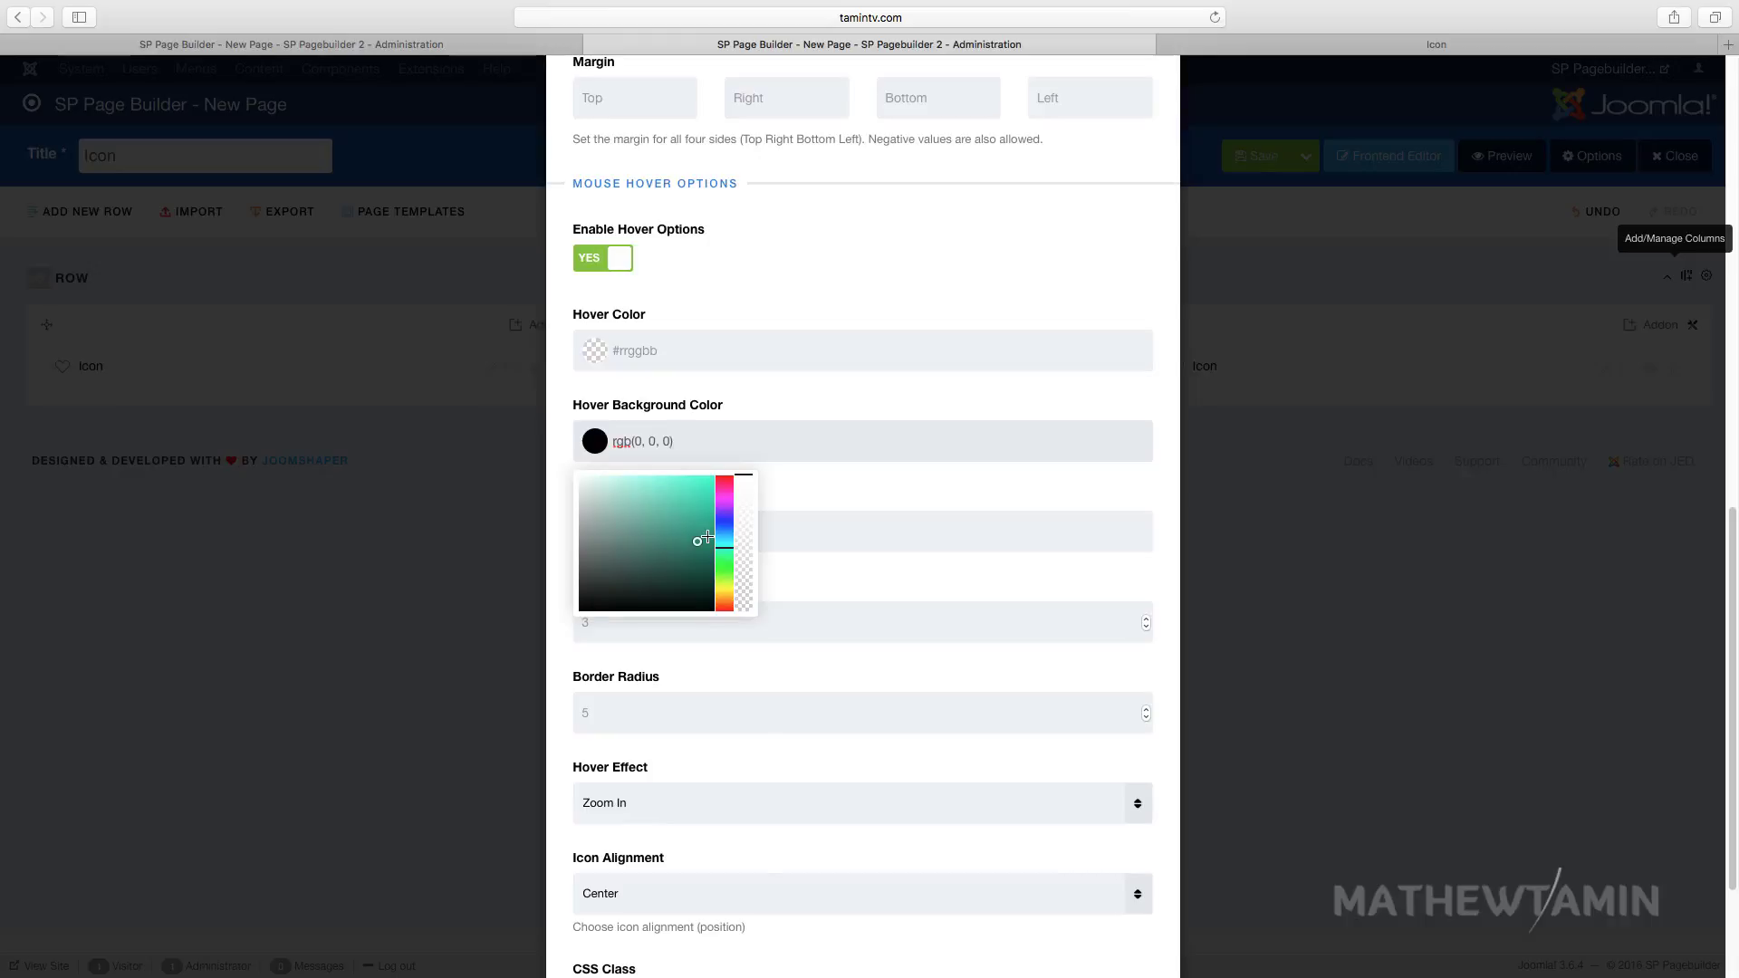
left_click(854, 510)
Set hover border width 9 and the Rotate hover effect, then apply the settings
scroll(783, 559, "down", 3)
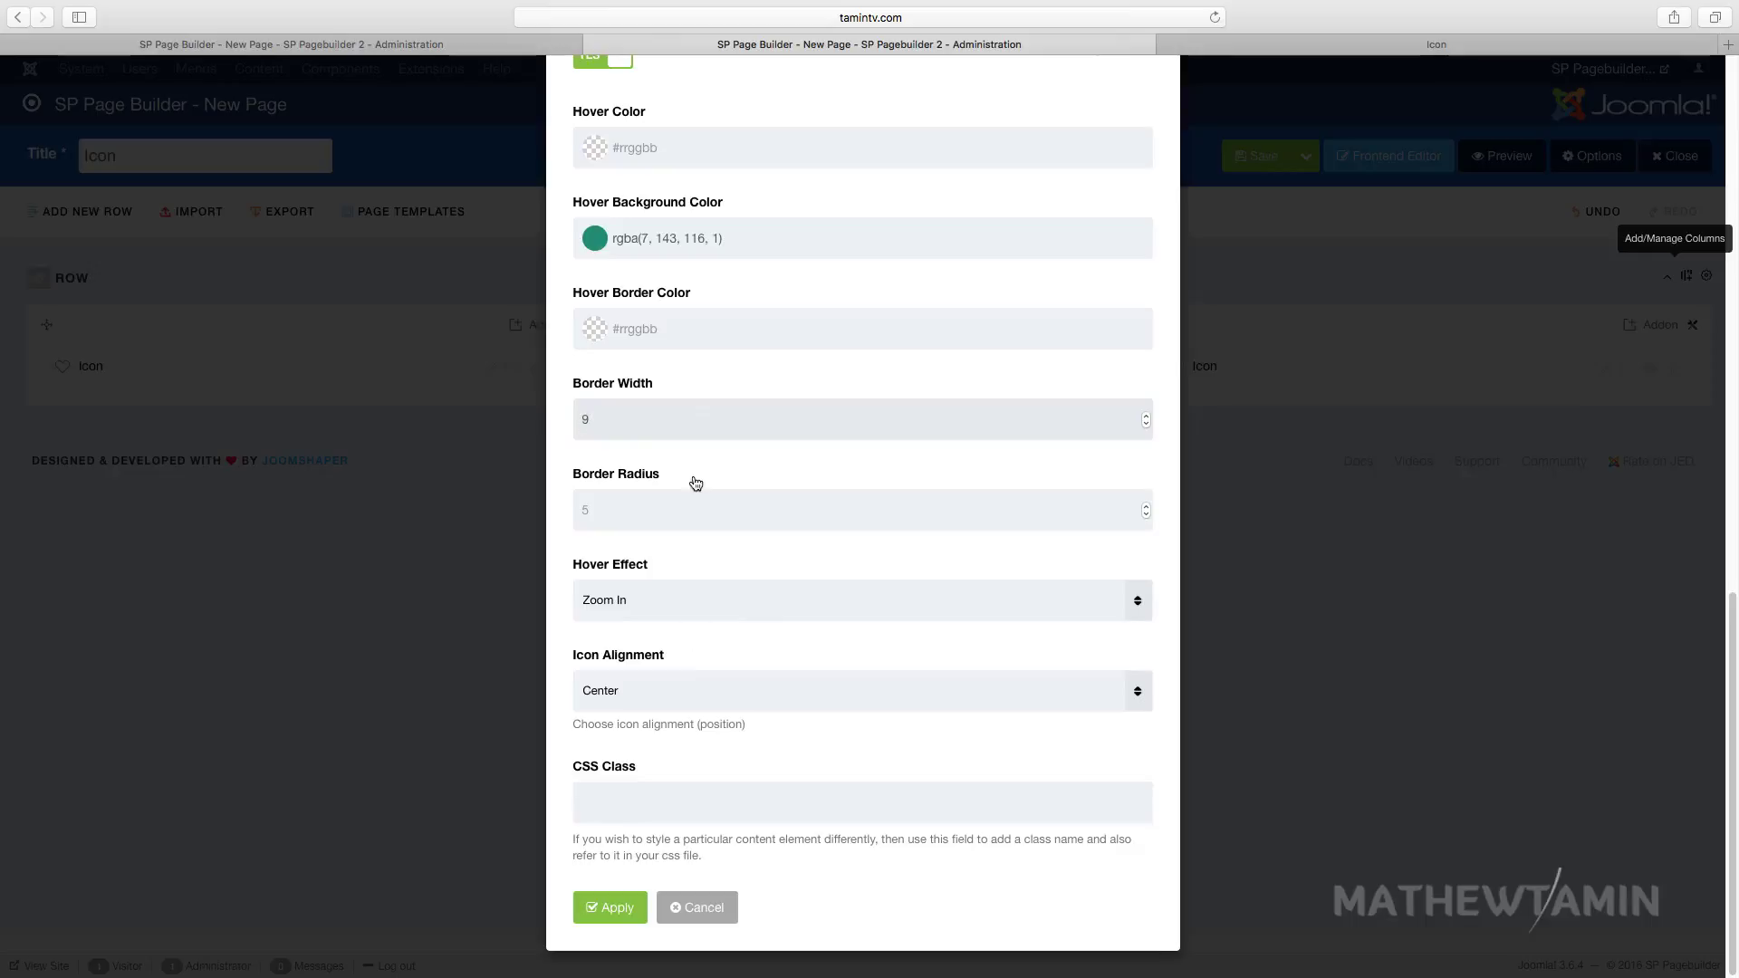
left_click(648, 695)
left_click(634, 607)
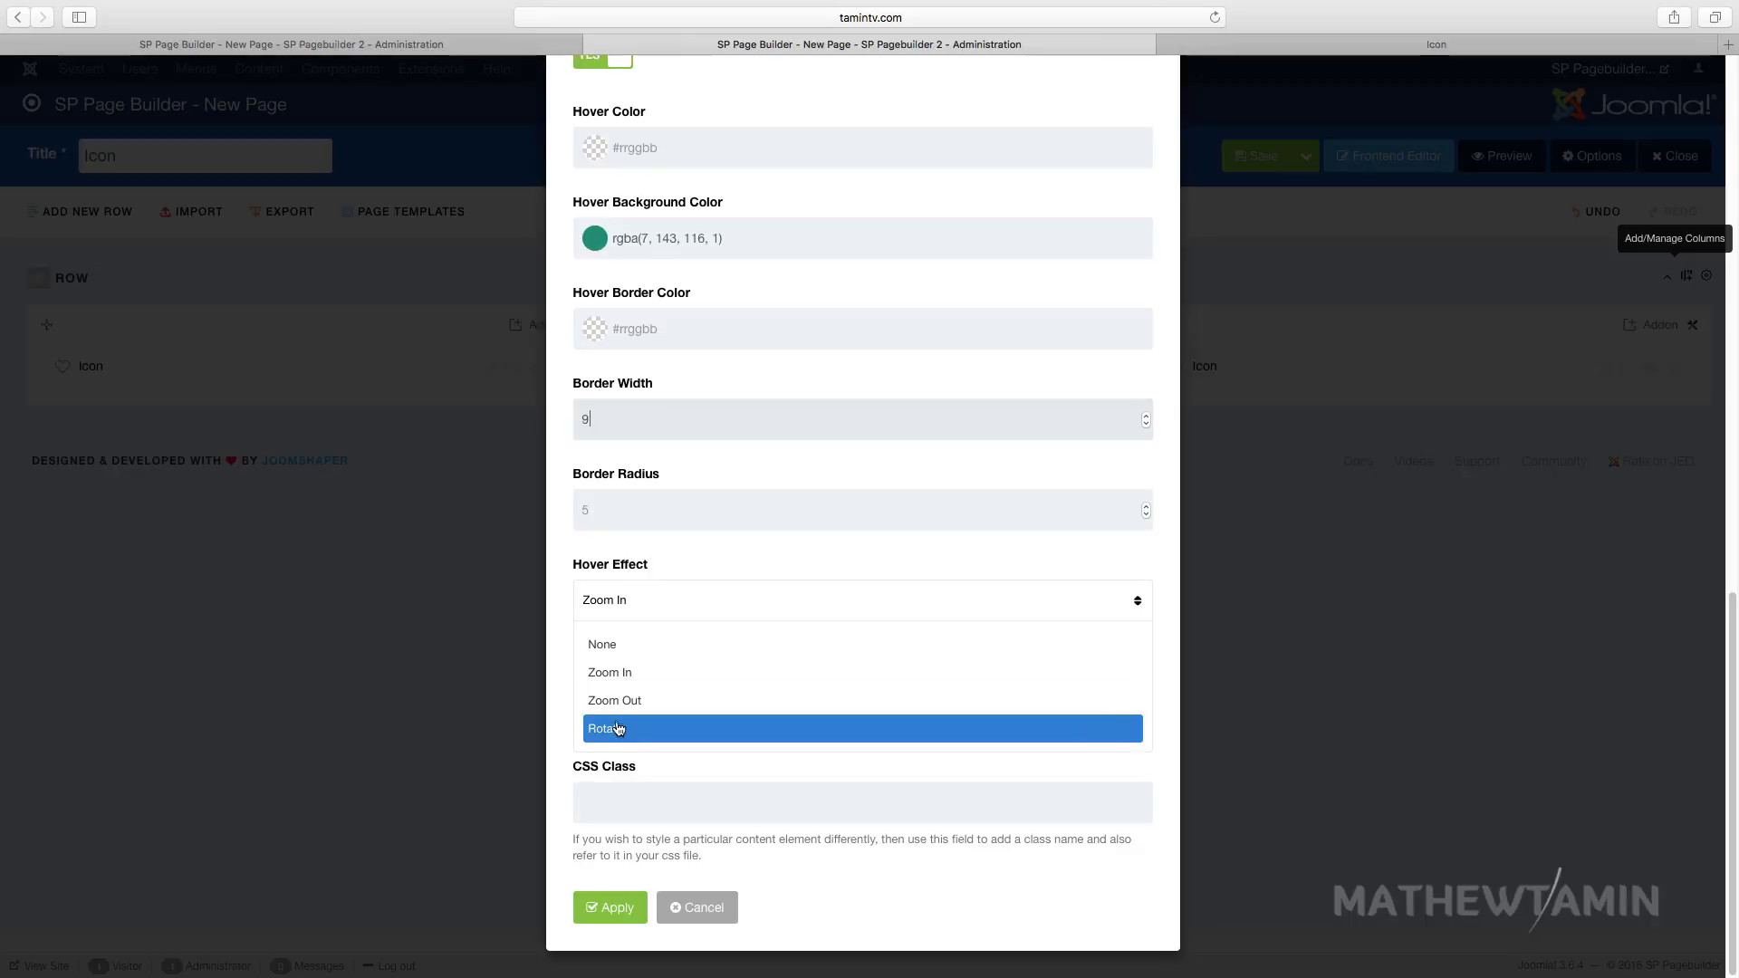
left_click(619, 730)
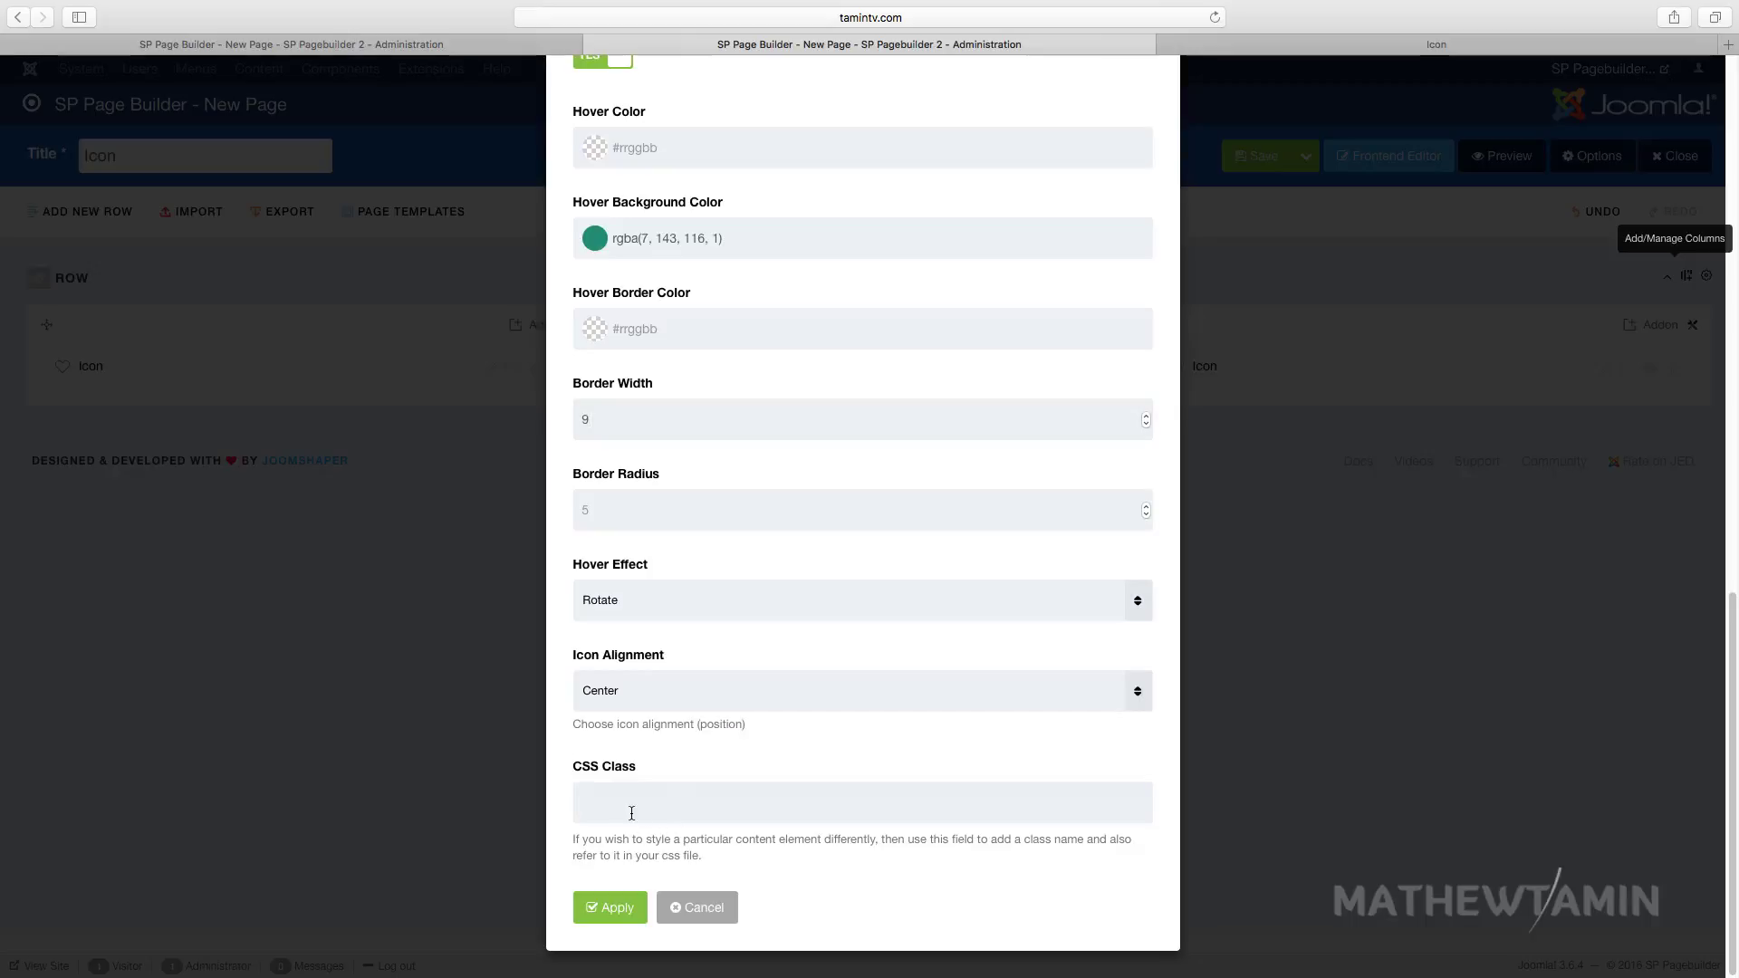
left_click(612, 906)
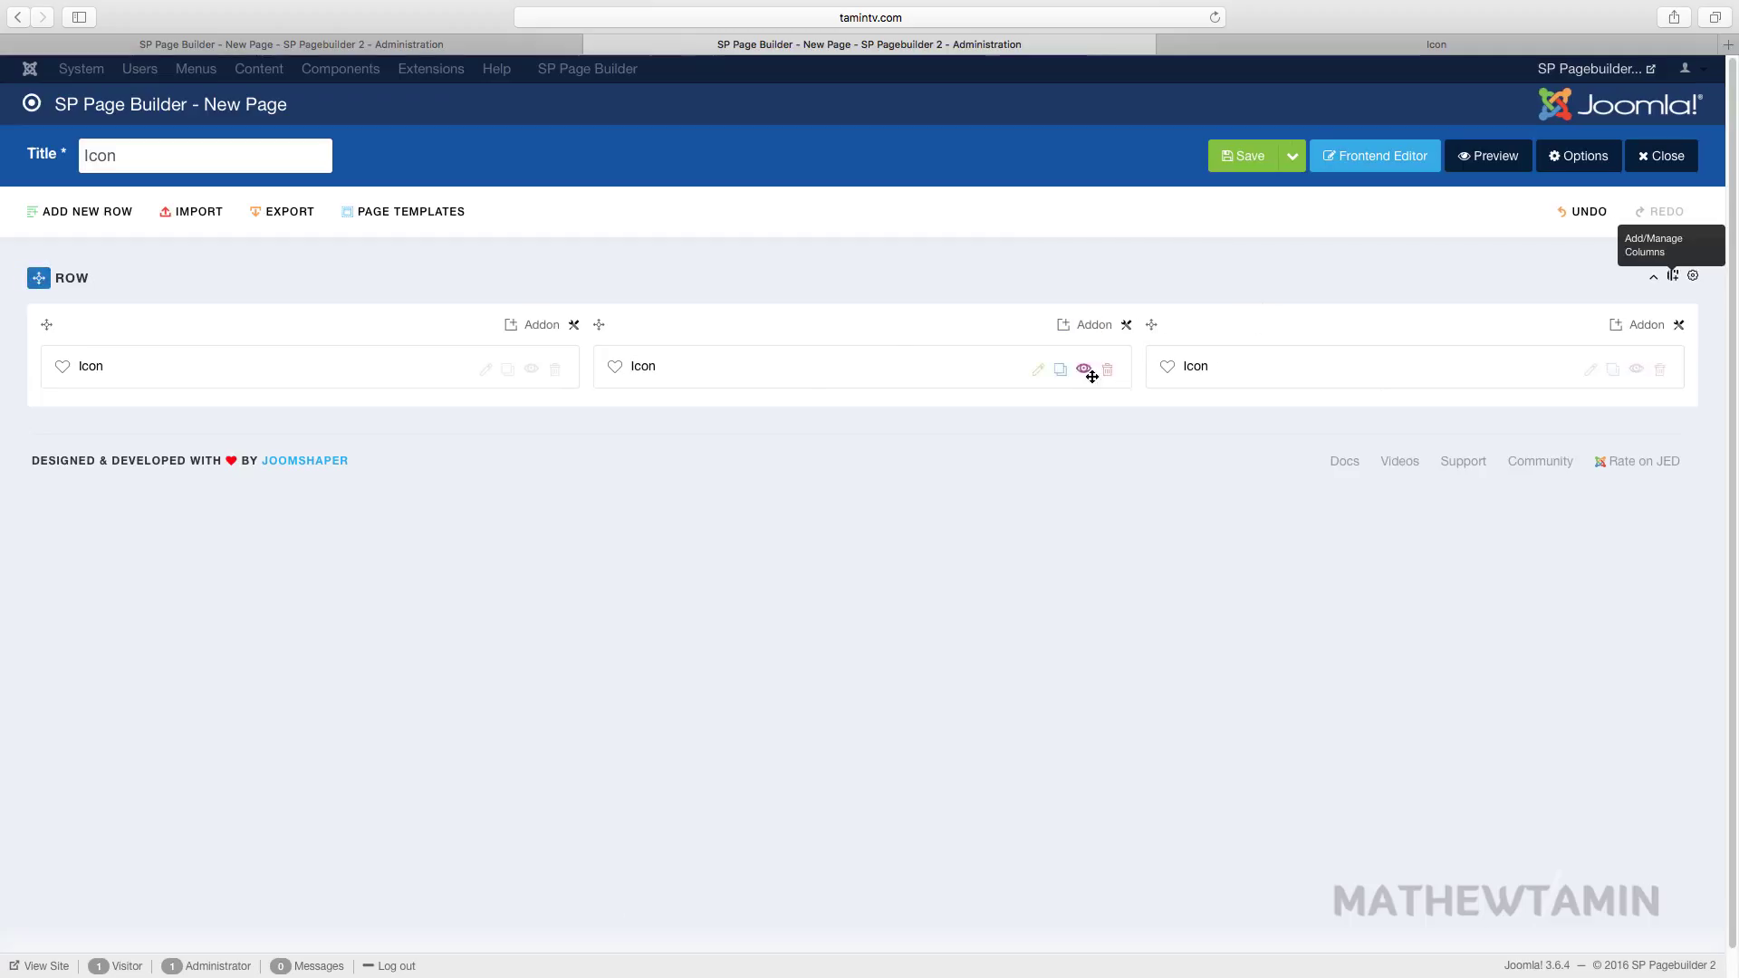
Give another Icon addon the fa-bitcoin icon at size 128
left_click(1591, 371)
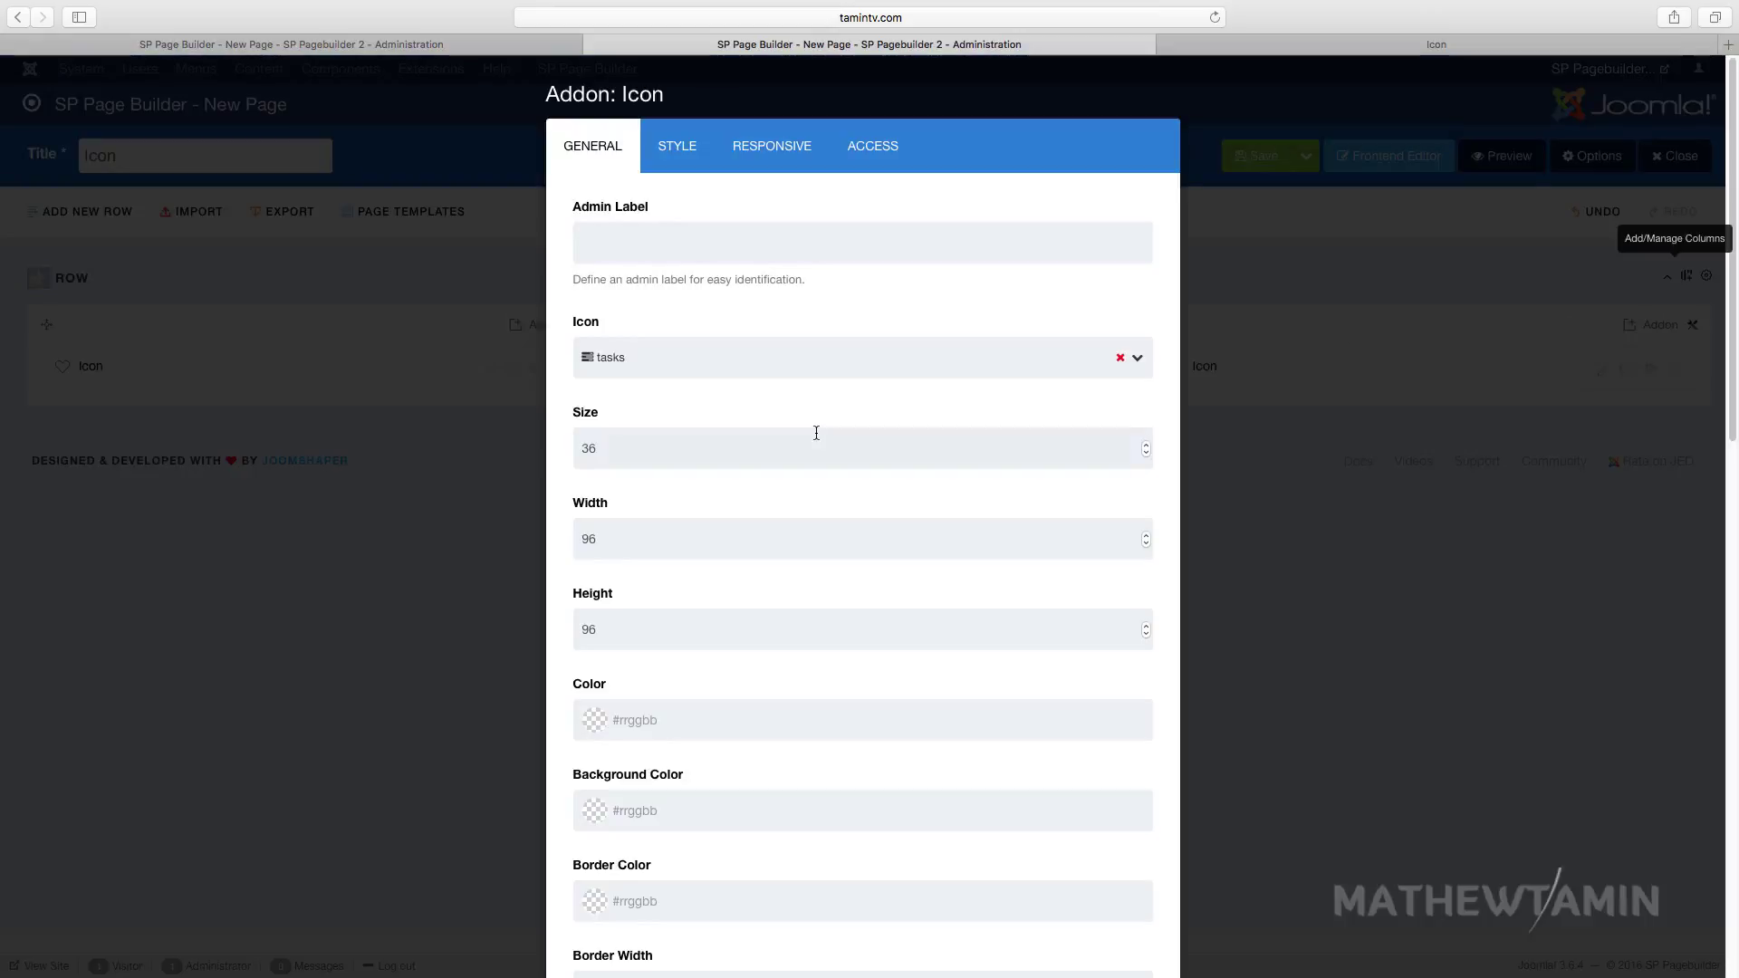
left_click(640, 376)
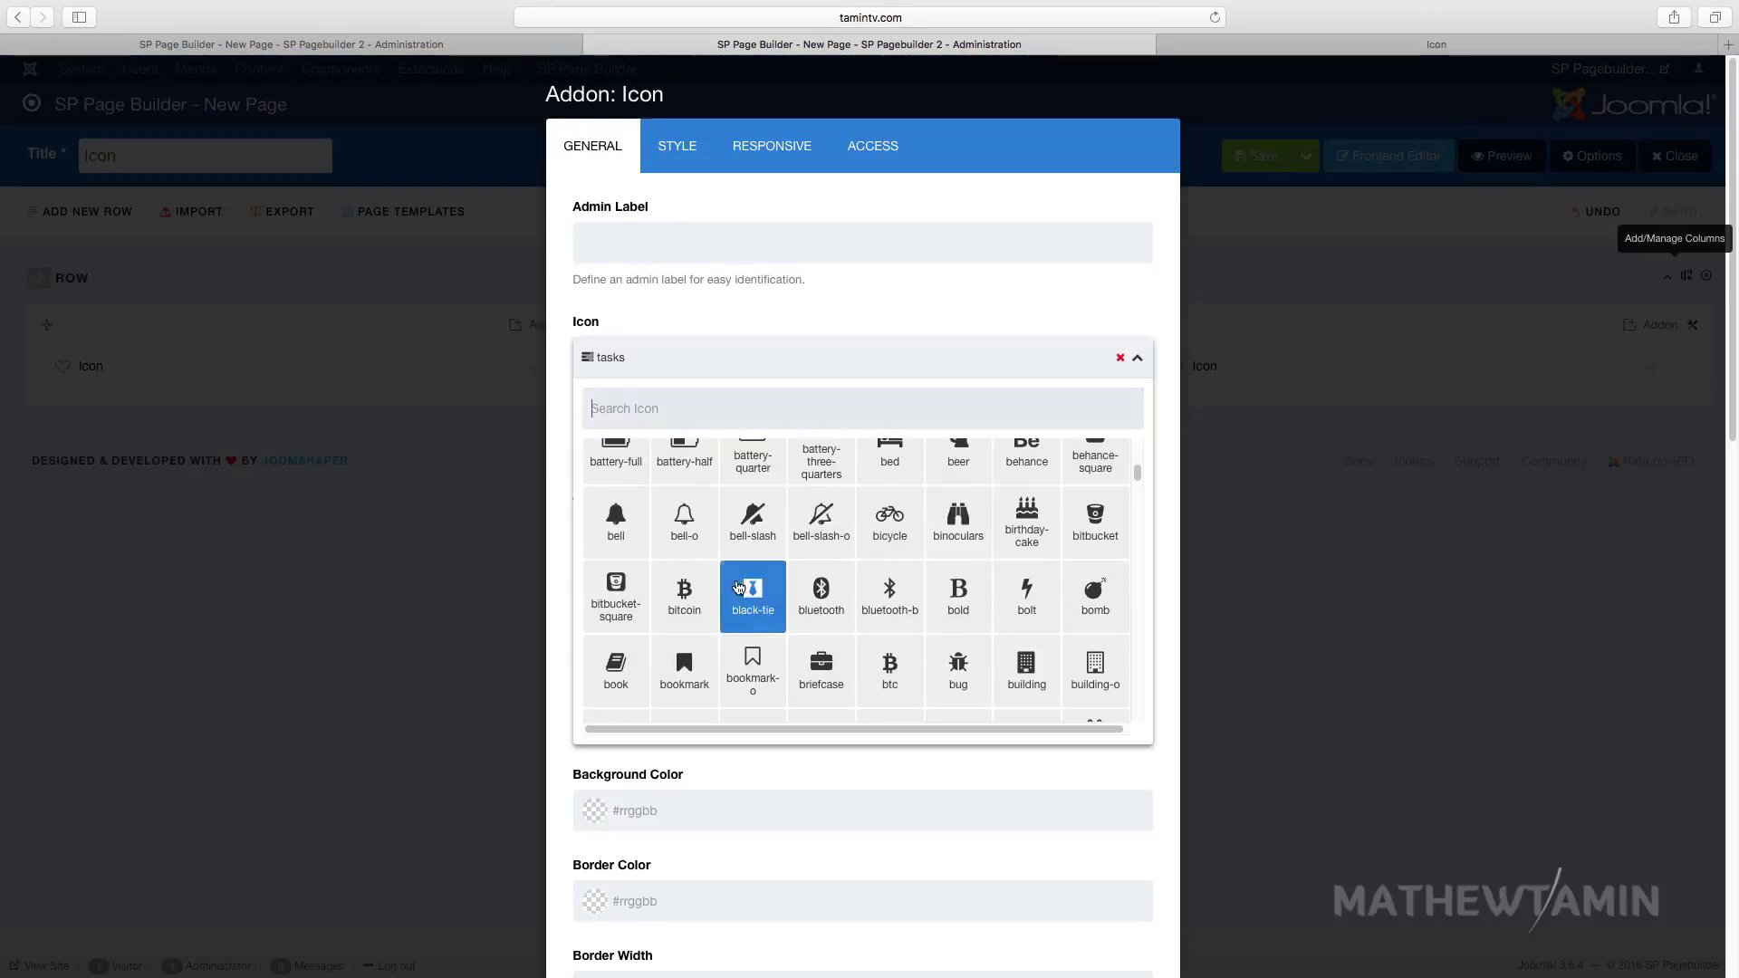
left_click(692, 629)
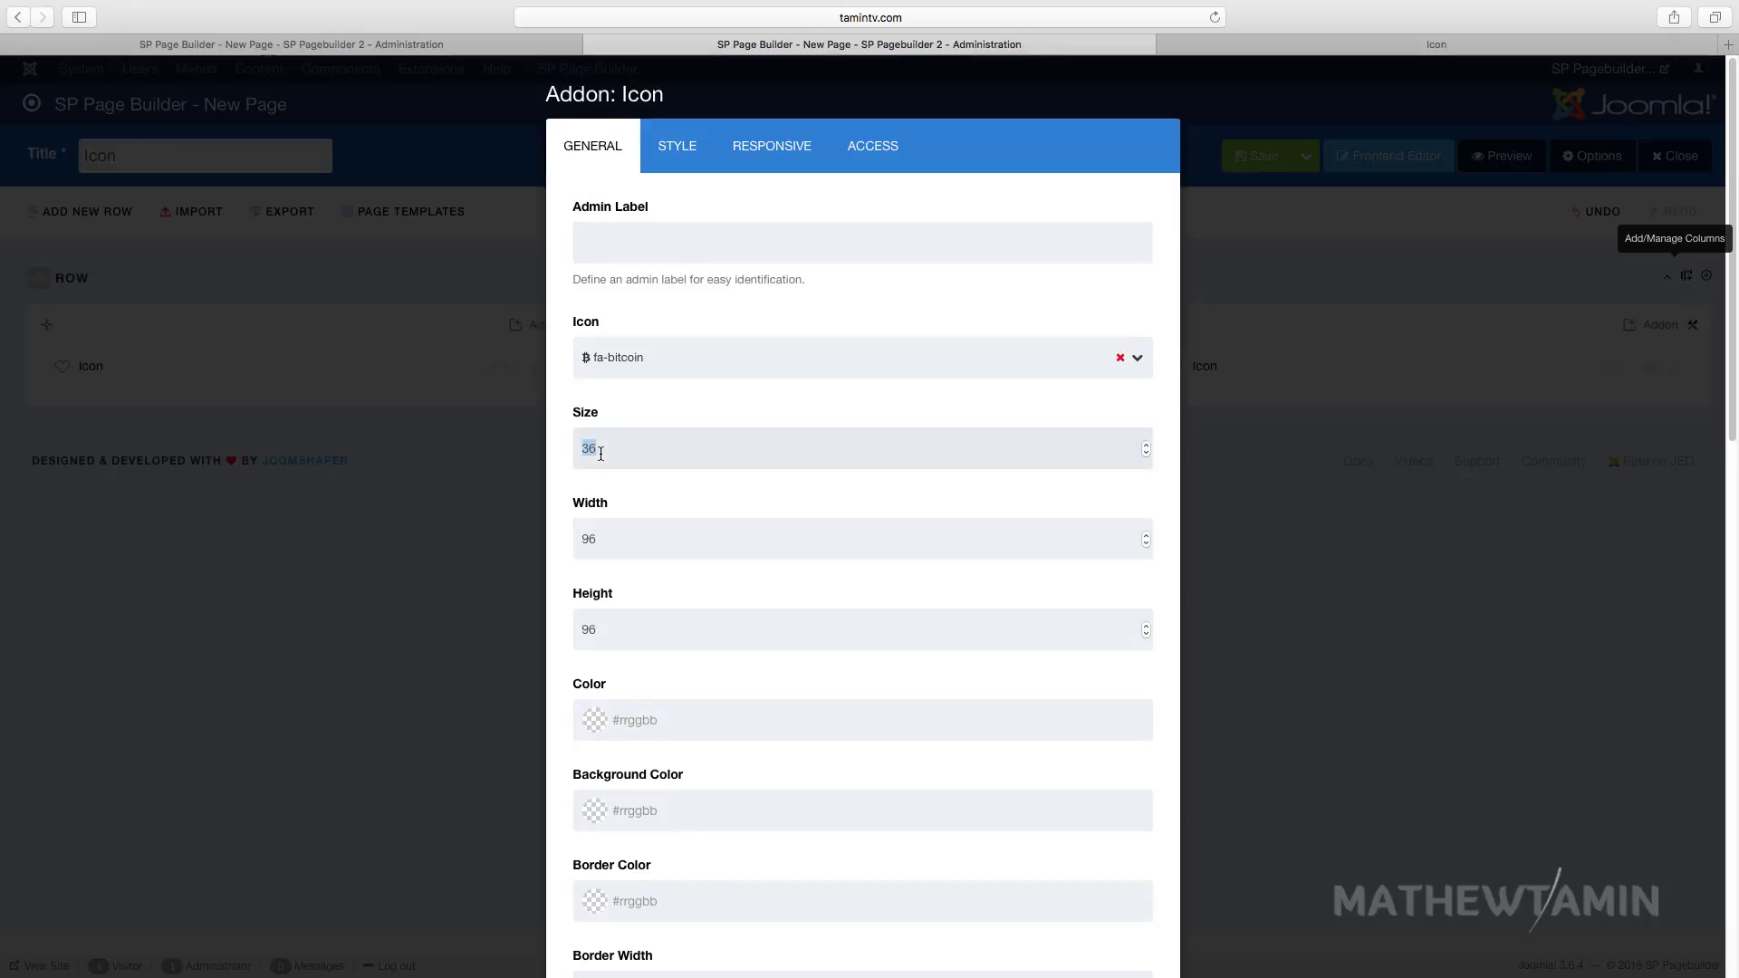
type("128")
double_click(659, 550)
scroll(717, 688, "down", 1)
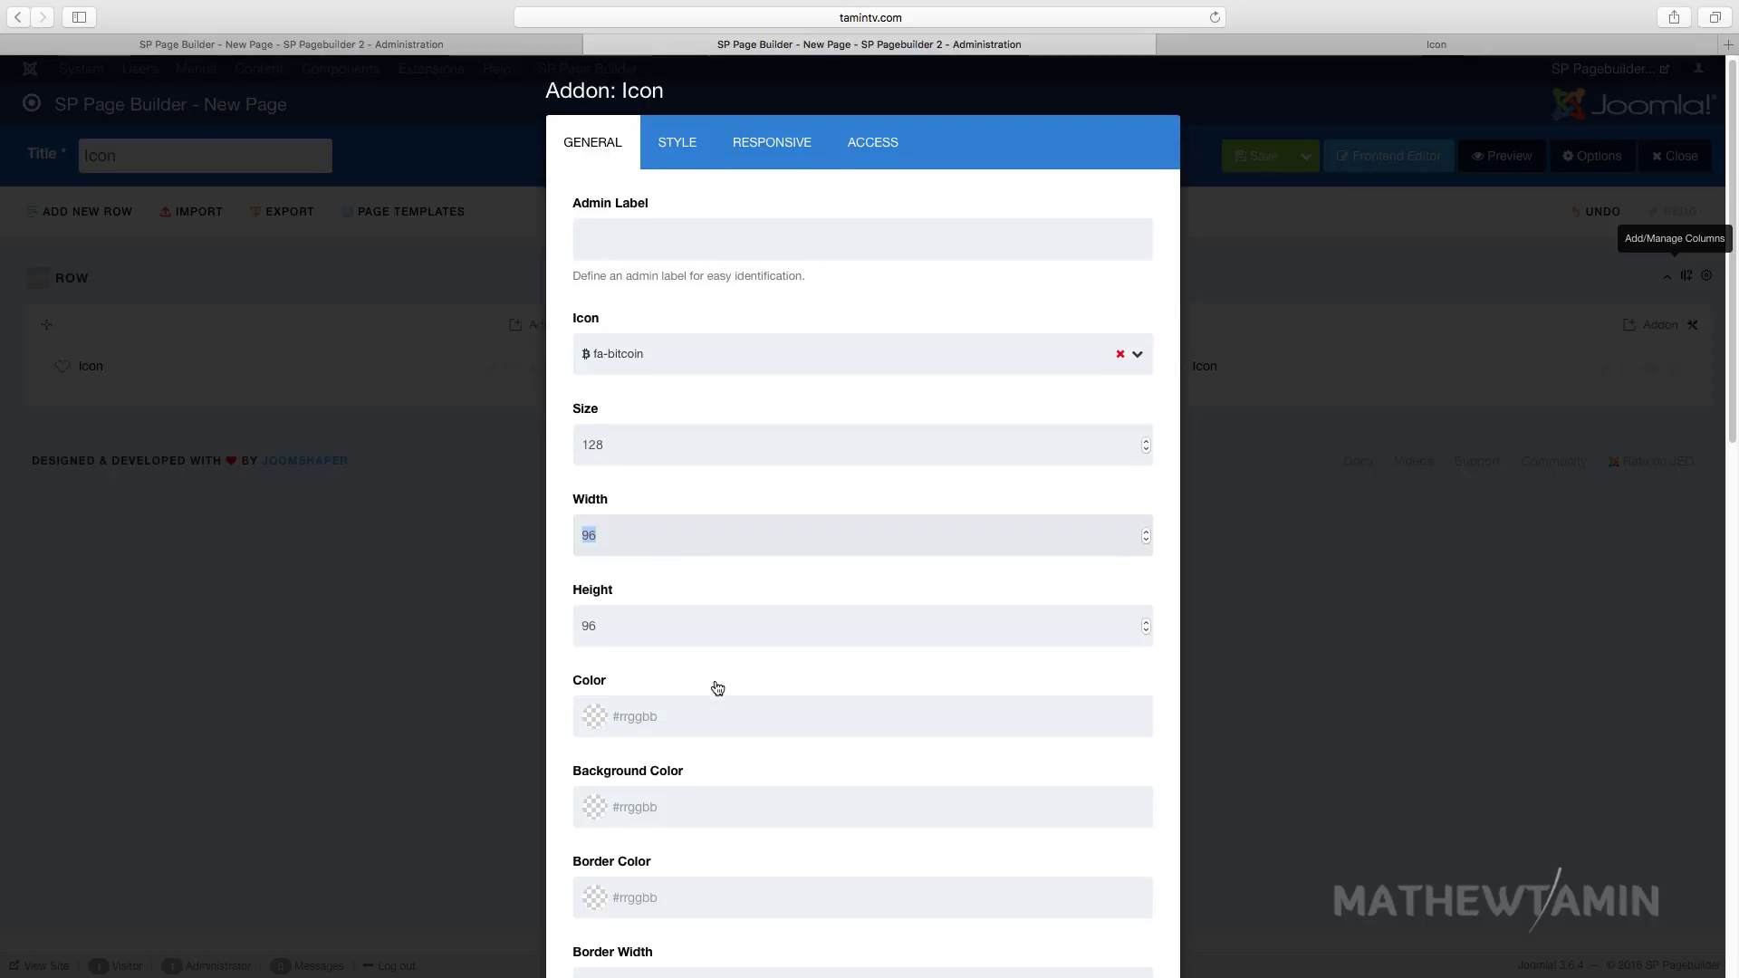
scroll(718, 688, "down", 10)
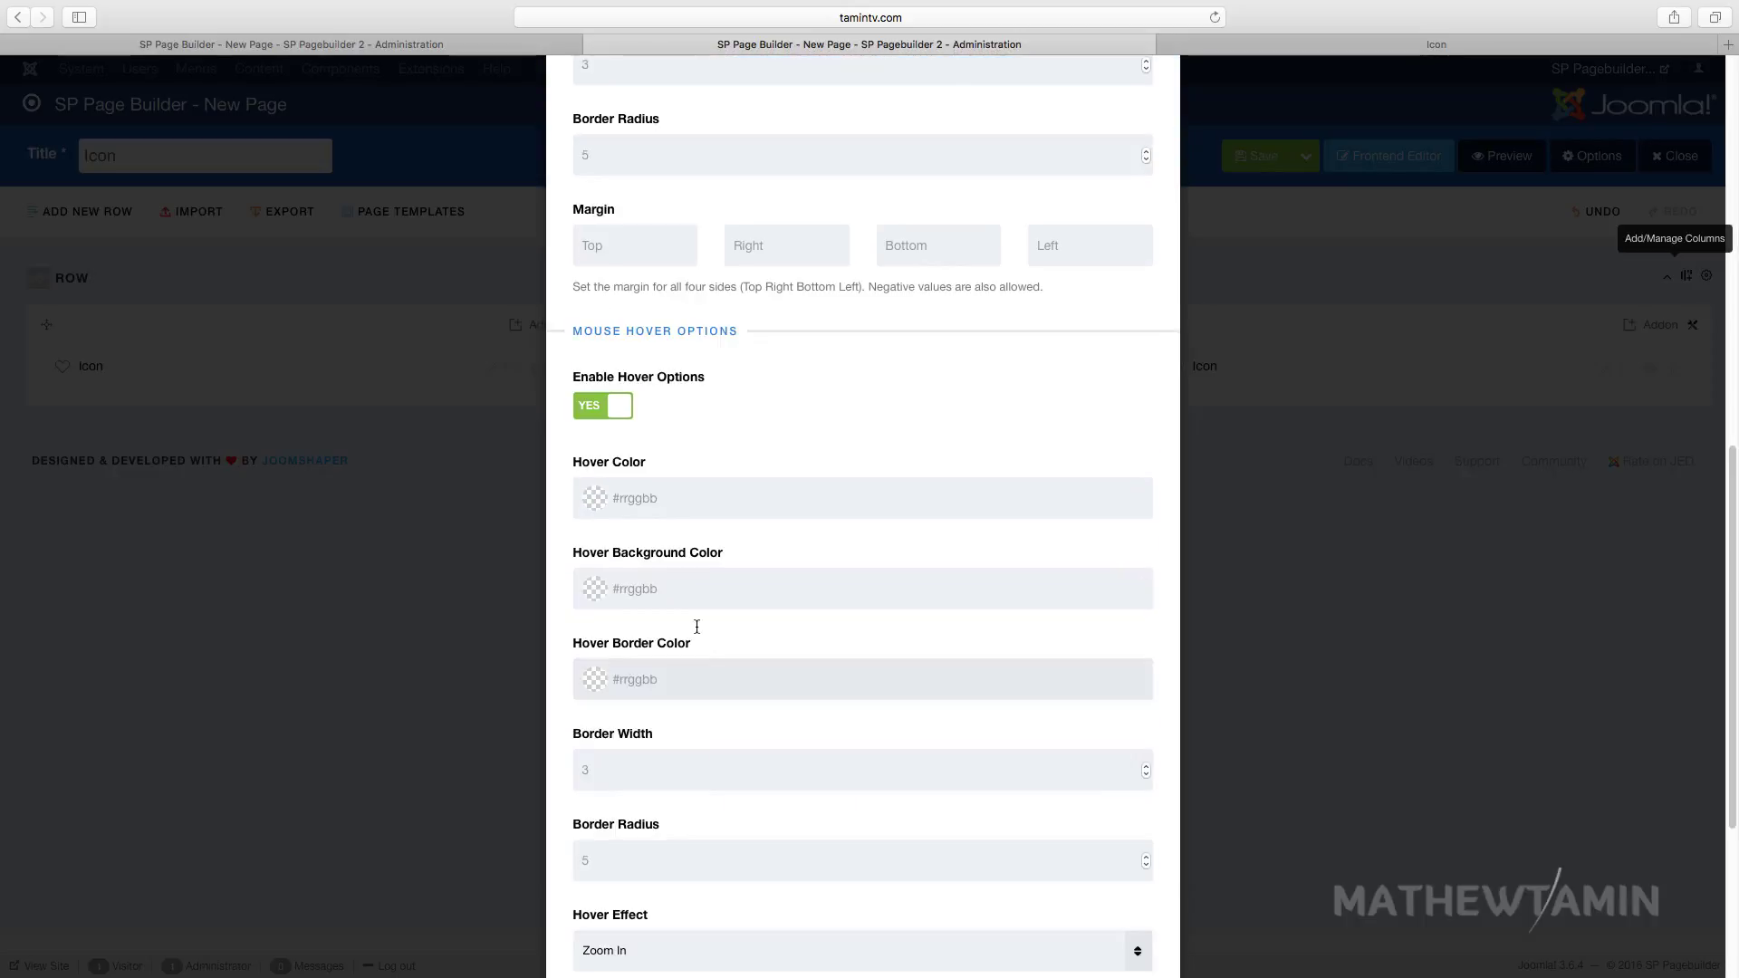
Set hover colour olive rgb(145, 158, 2) and hover background purple rgba(168, 12, 207, 1)
left_click(657, 500)
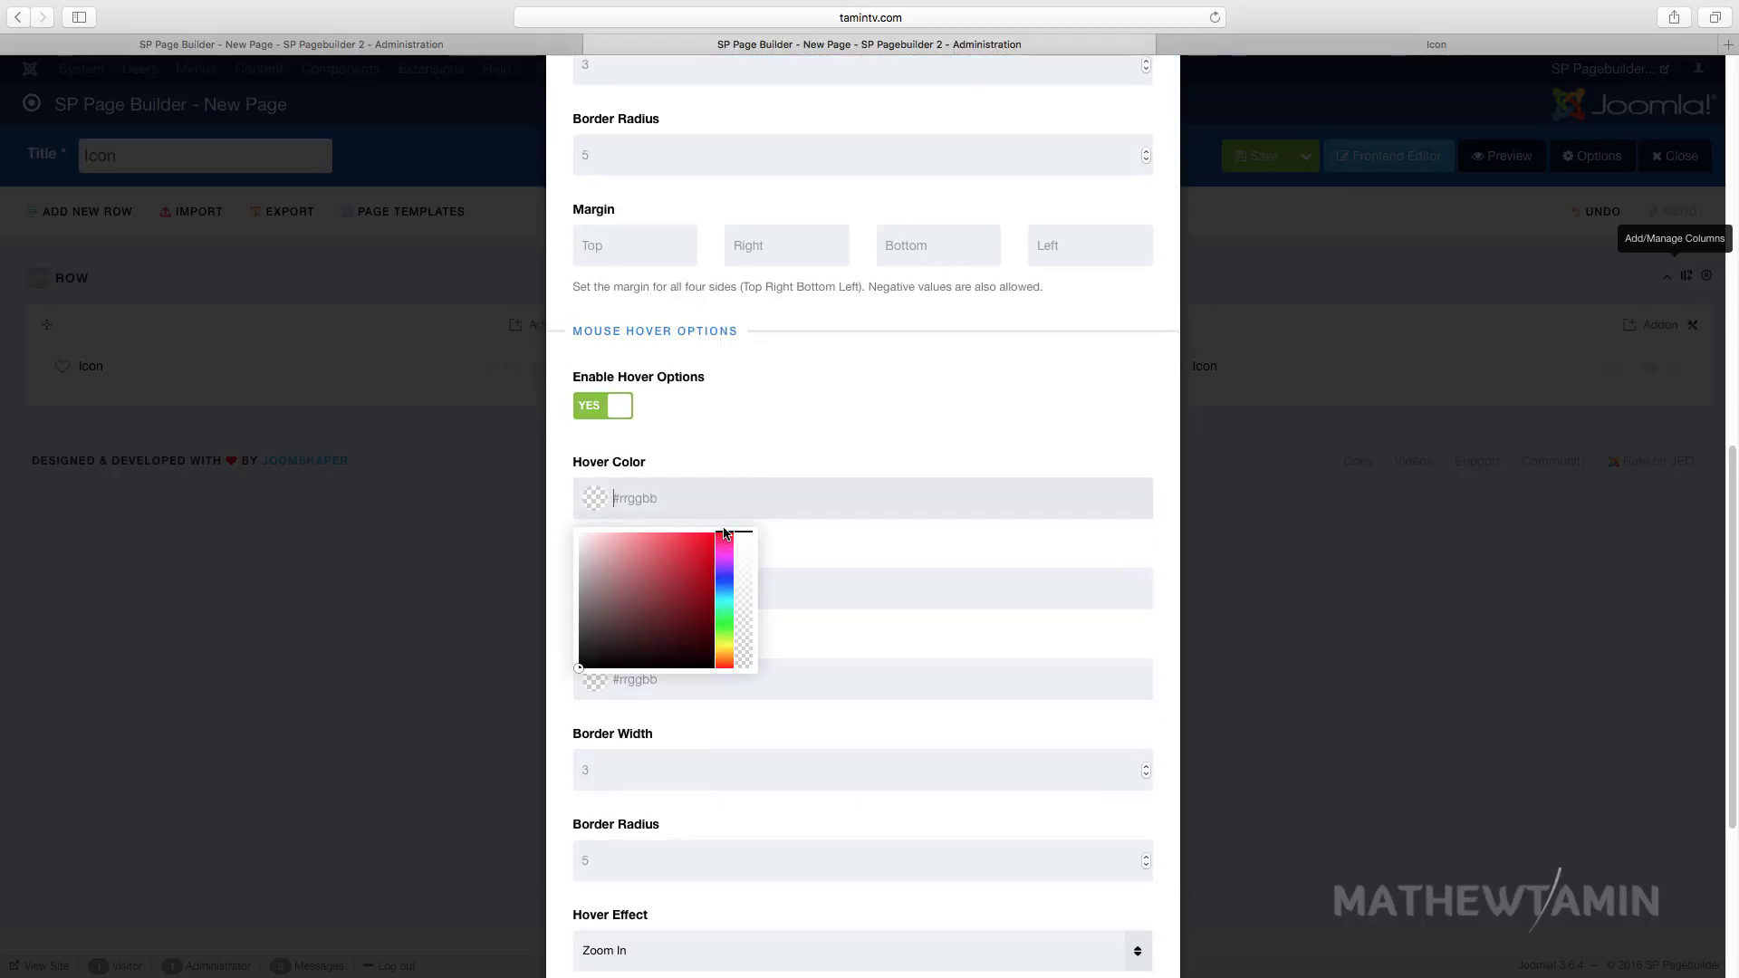
left_click_drag(724, 625, 724, 645)
left_click(710, 587)
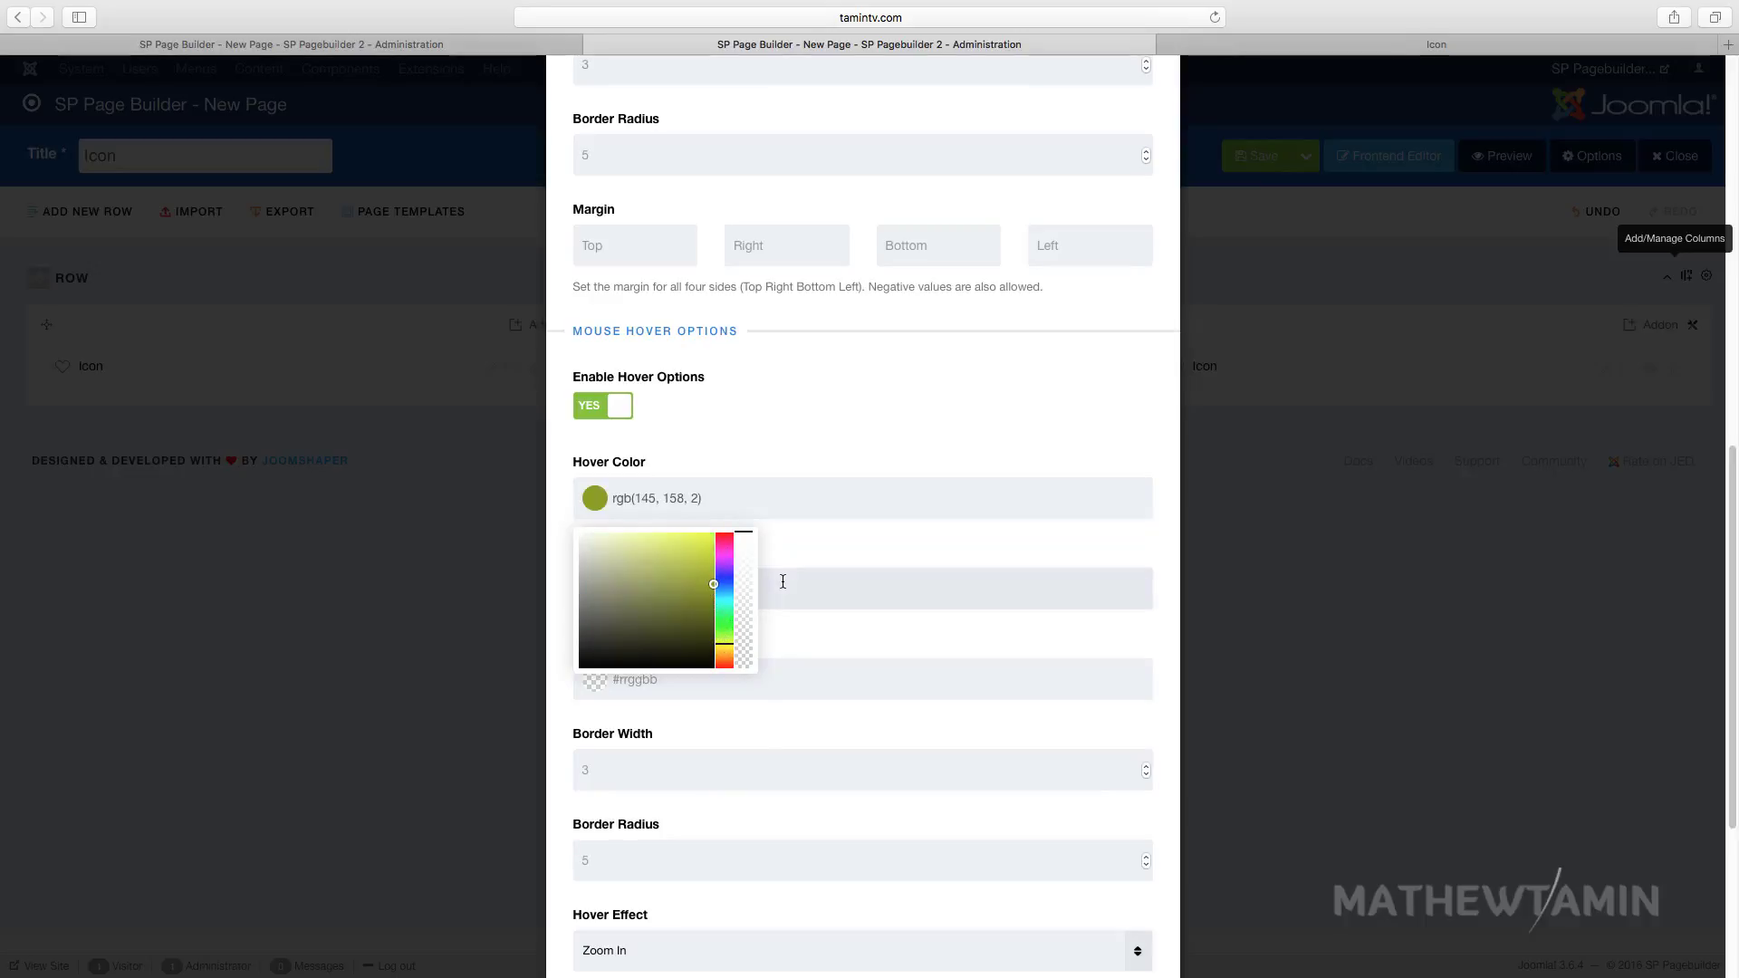
left_click(780, 584)
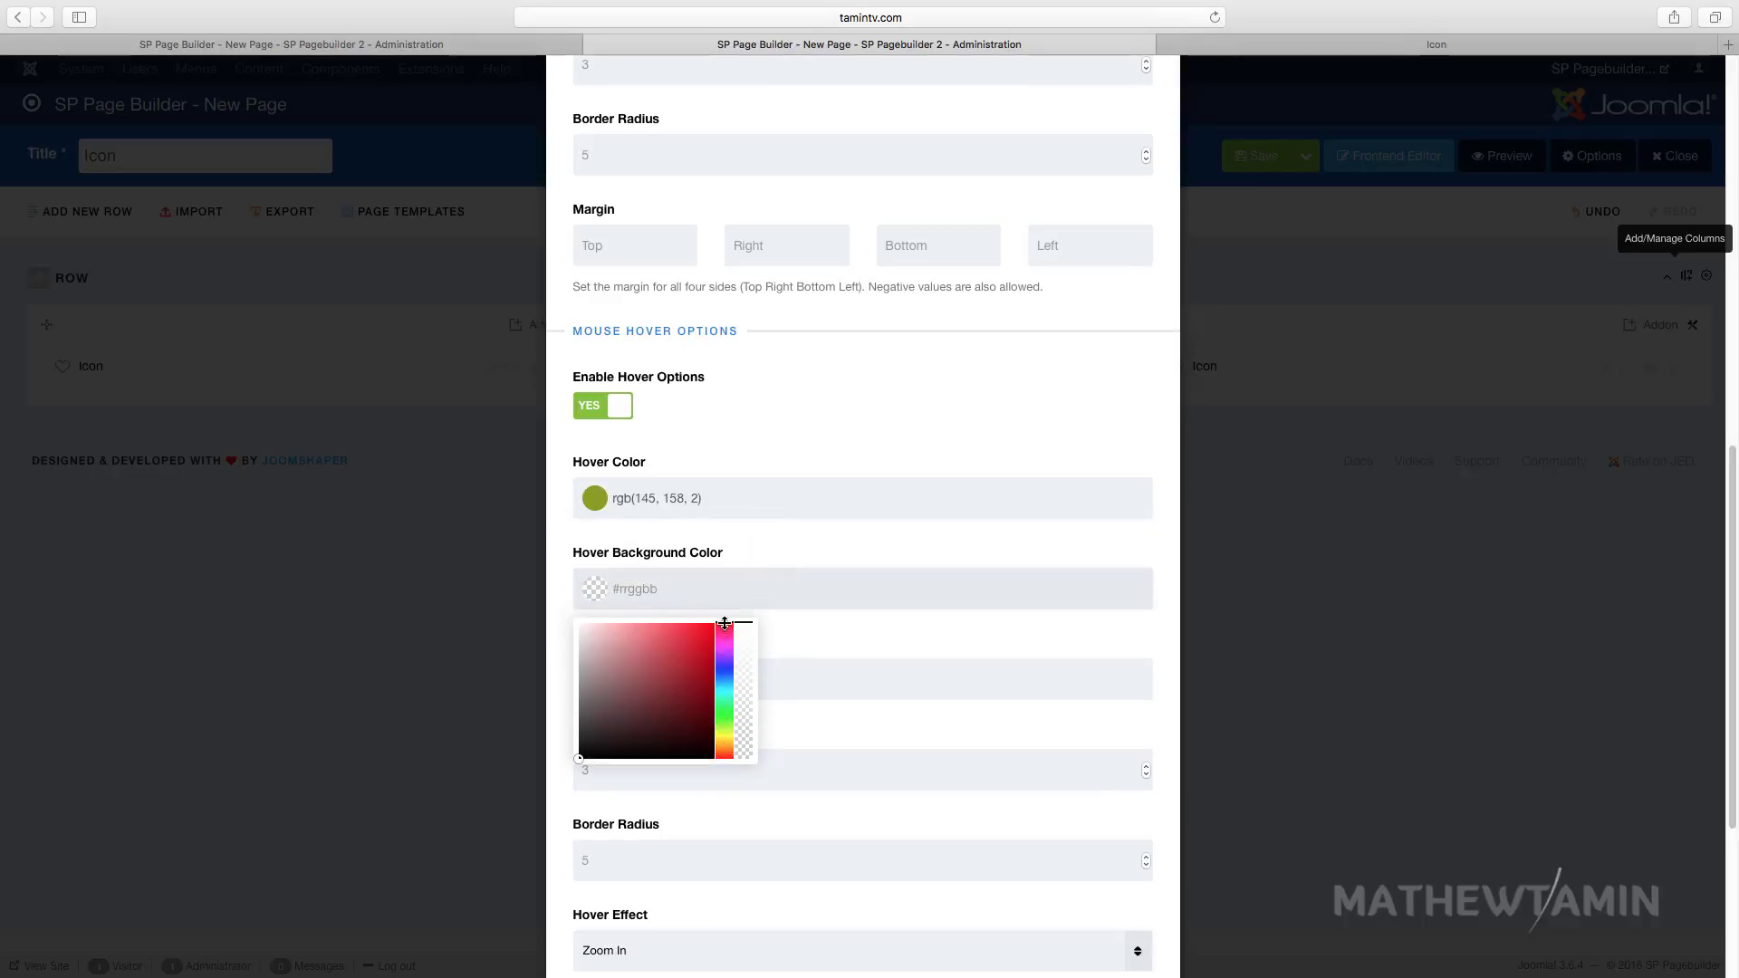
left_click_drag(724, 623, 725, 648)
left_click(696, 657)
left_click(768, 648)
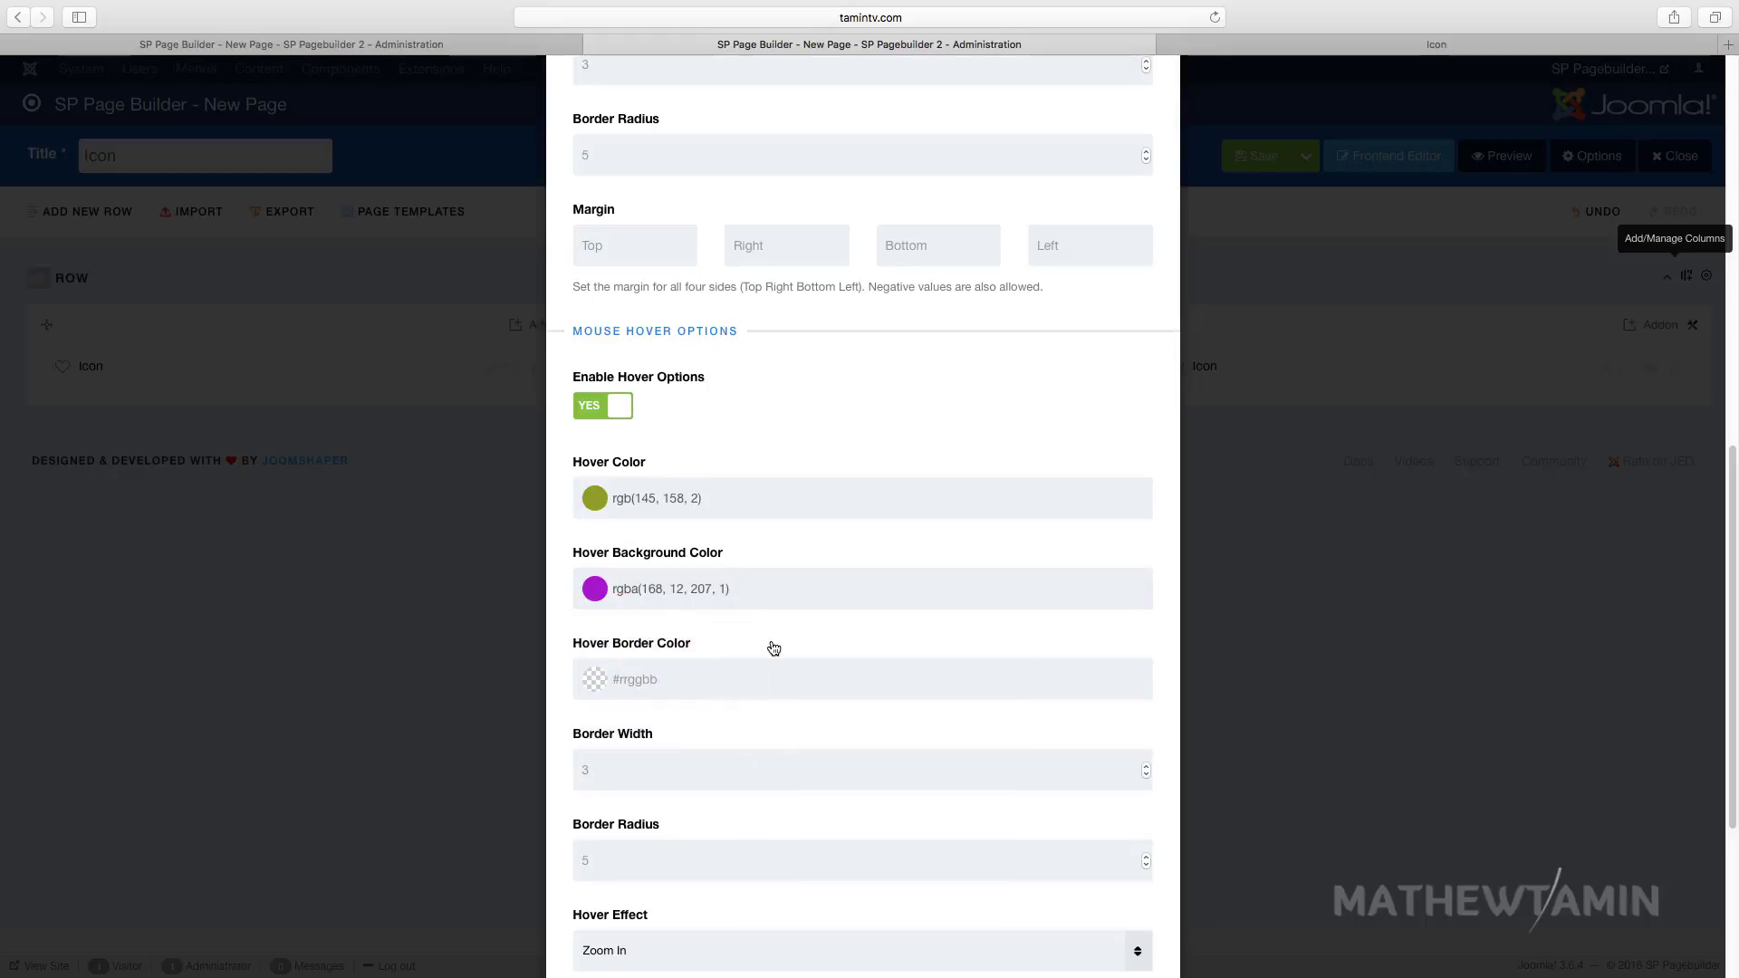
Choose the Zoom Out hover effect, apply the settings and save the page
scroll(774, 648, "down", 3)
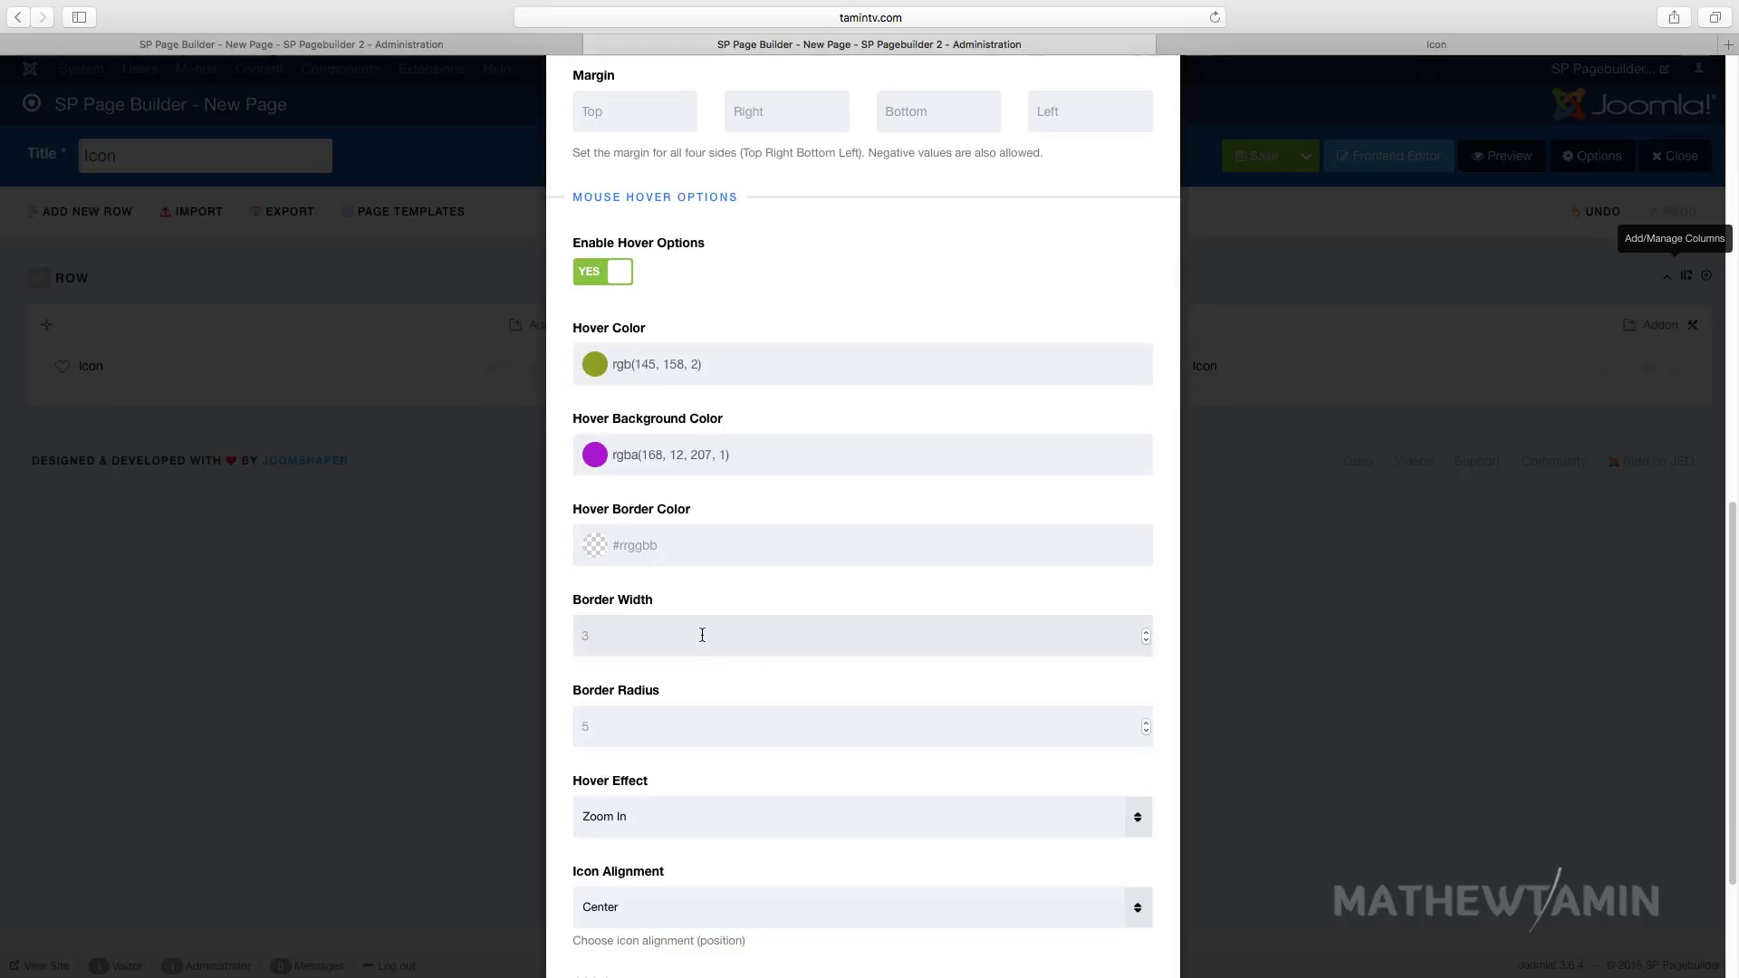
left_click(676, 543)
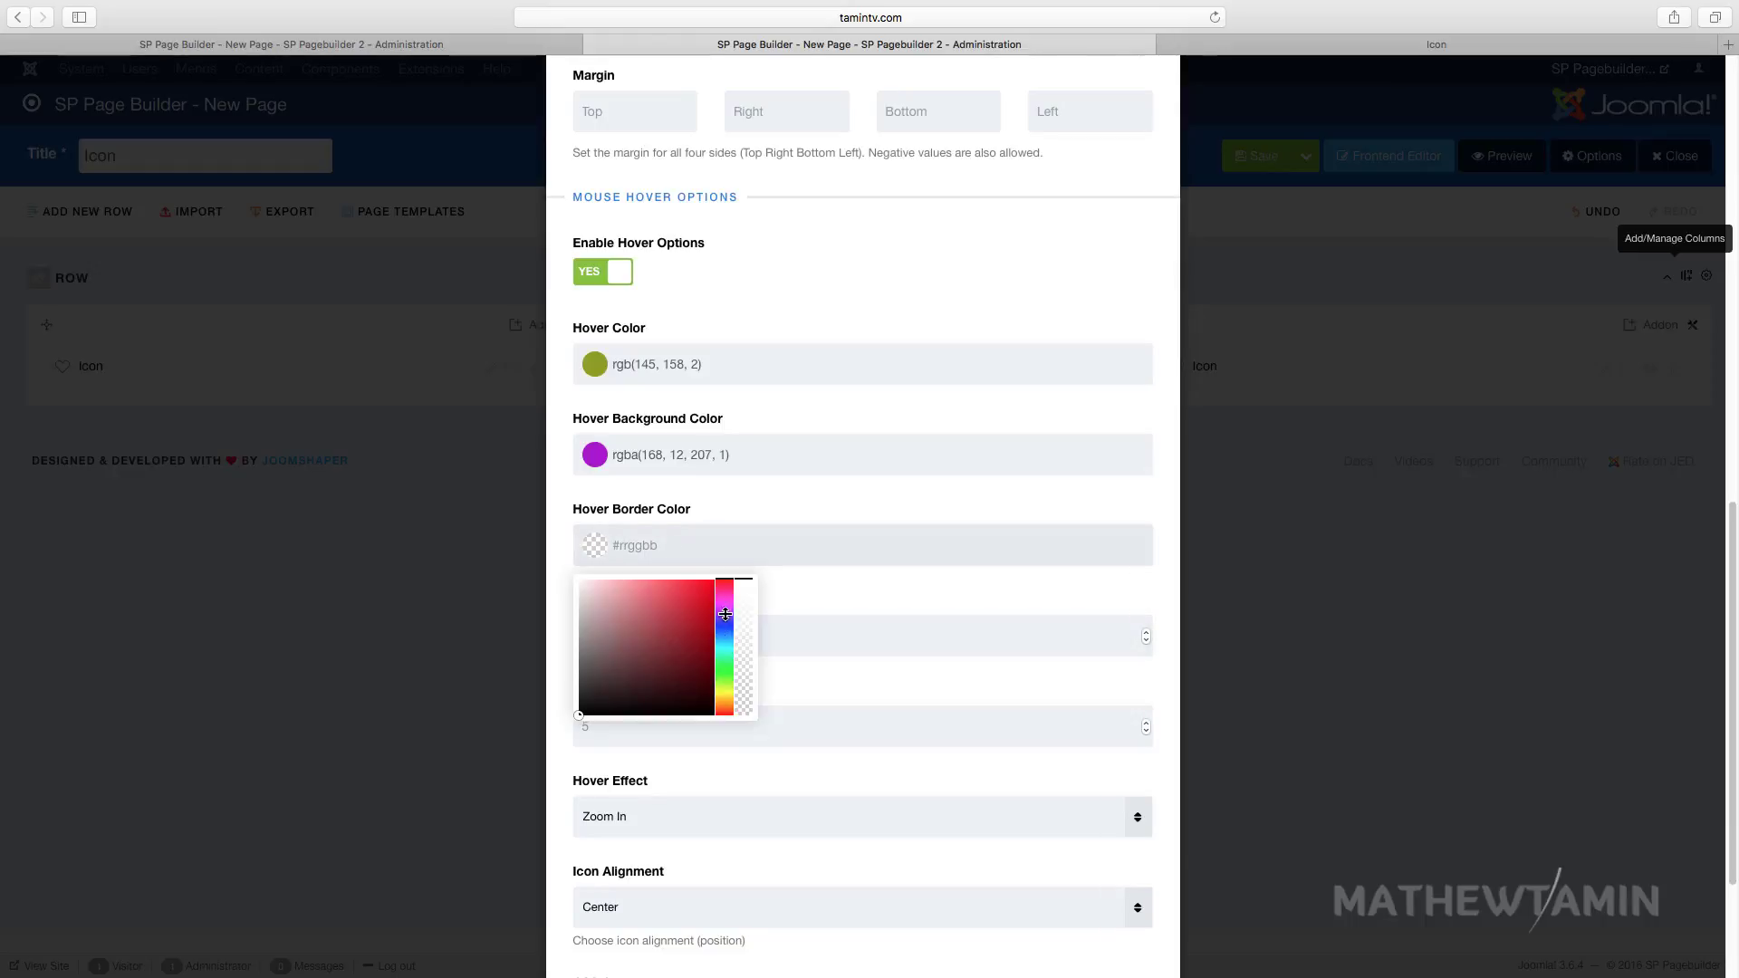
scroll(784, 741, "down", 5)
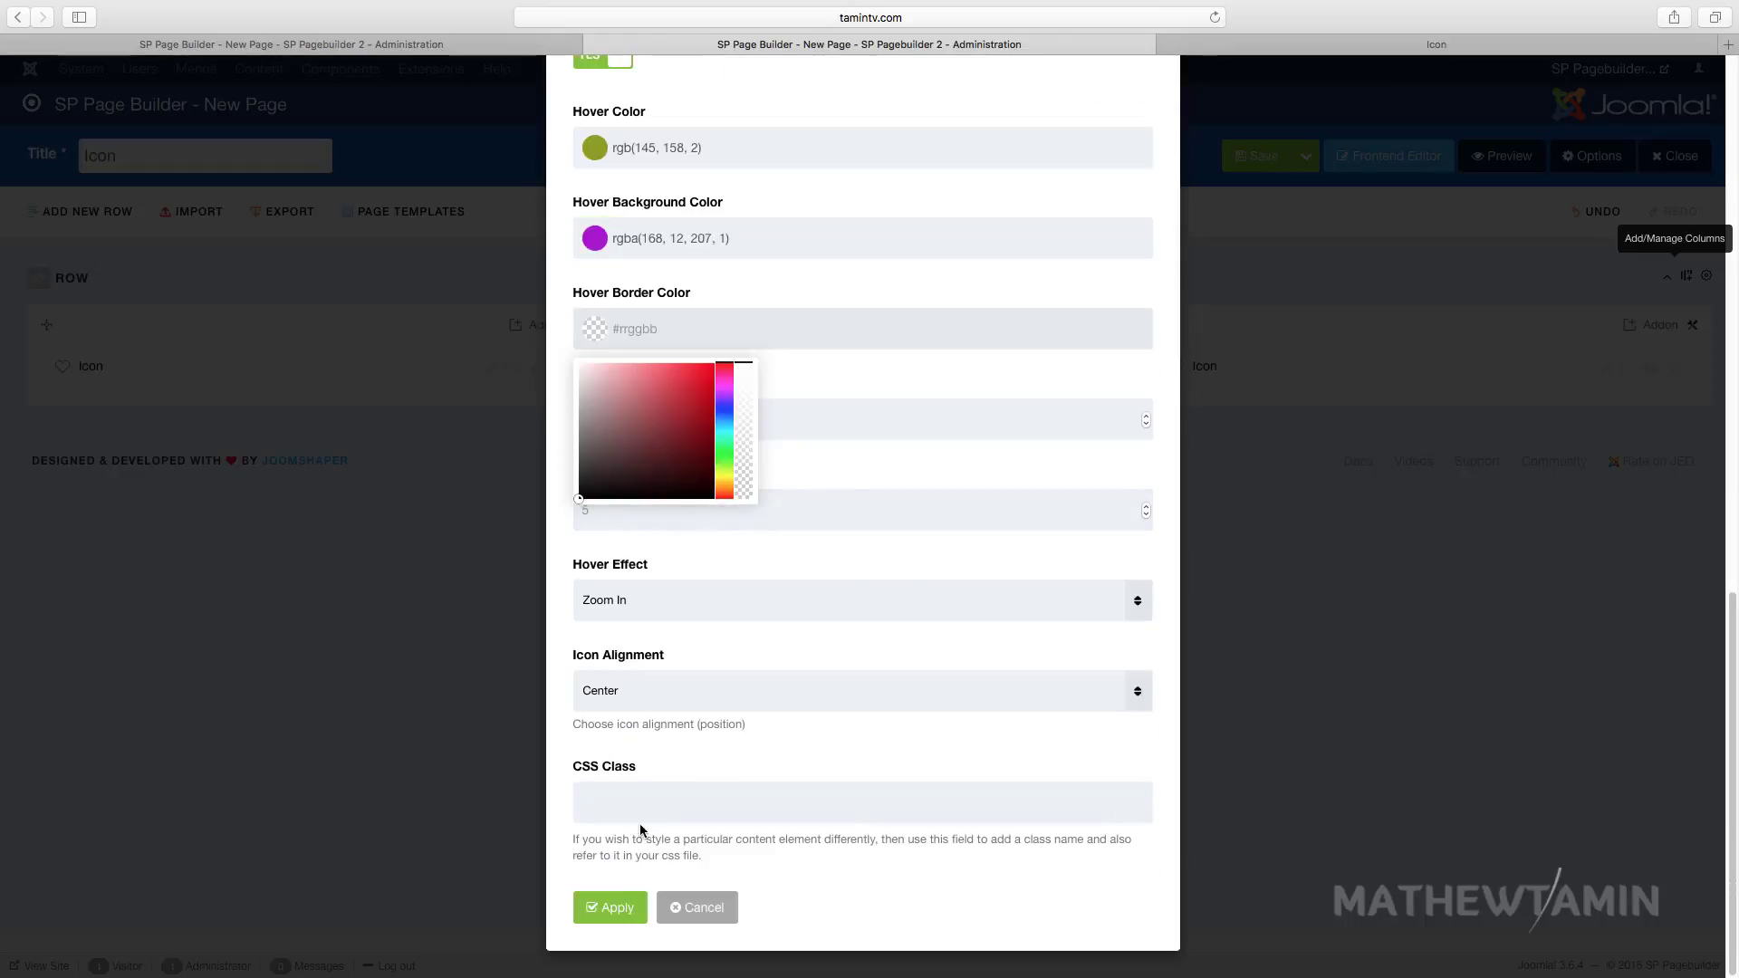
left_click(675, 702)
left_click(661, 607)
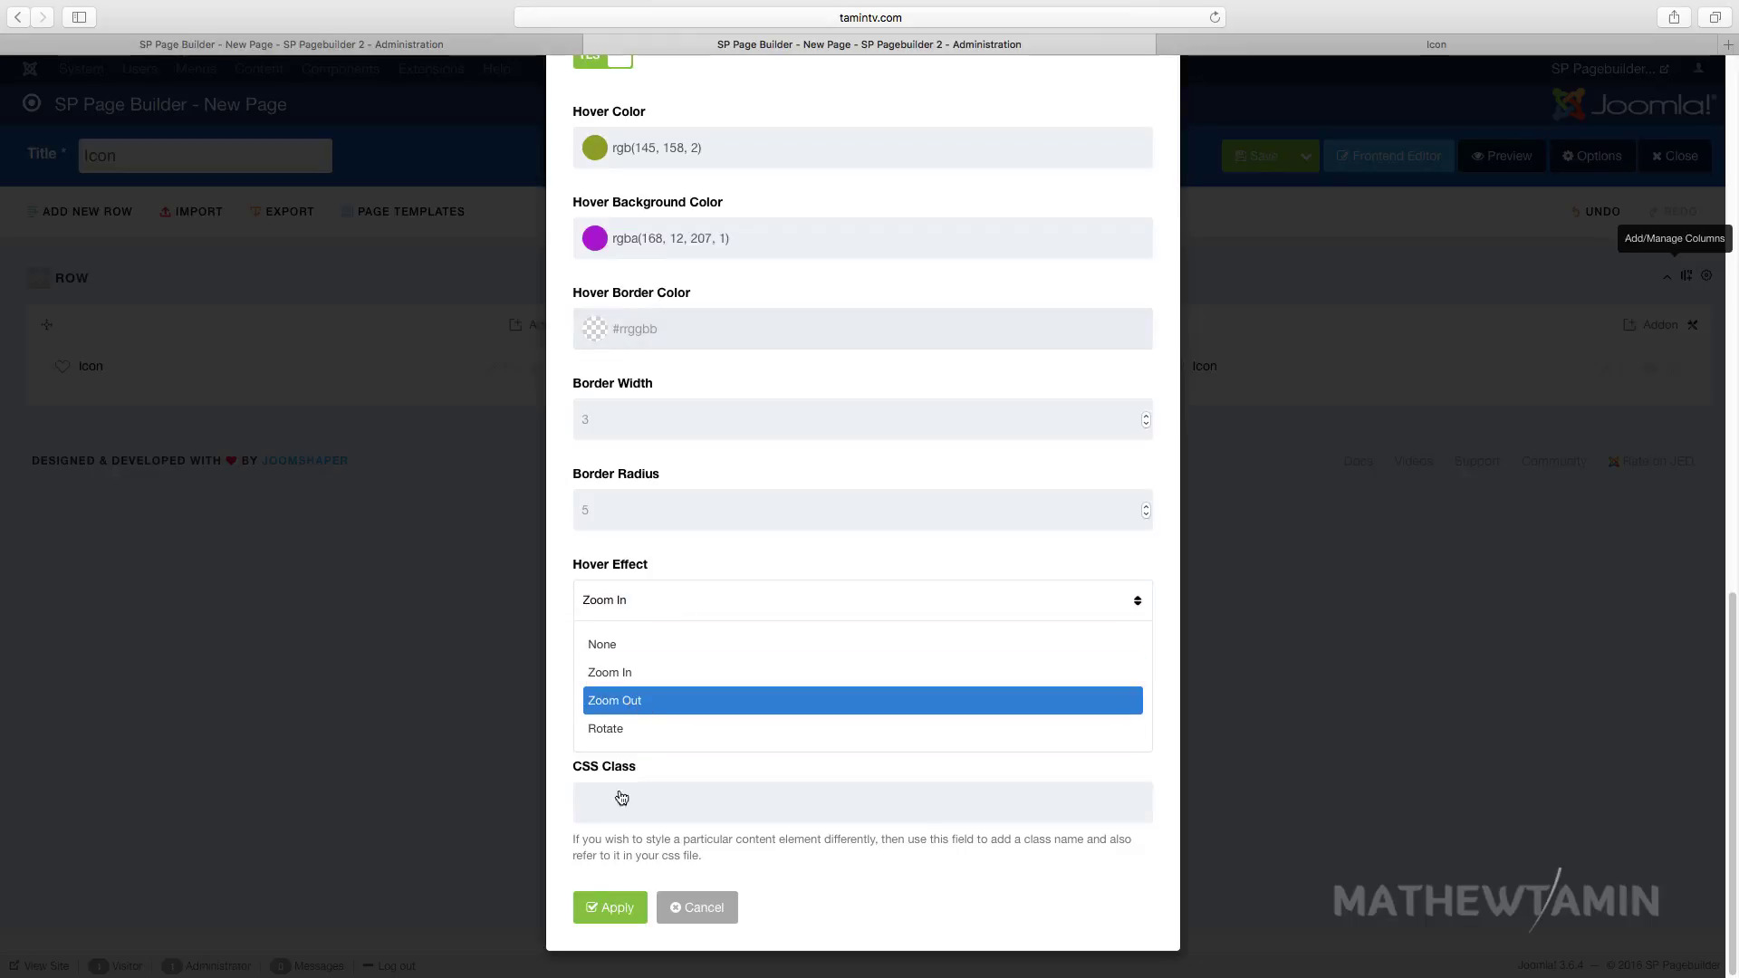
left_click(639, 700)
left_click(609, 910)
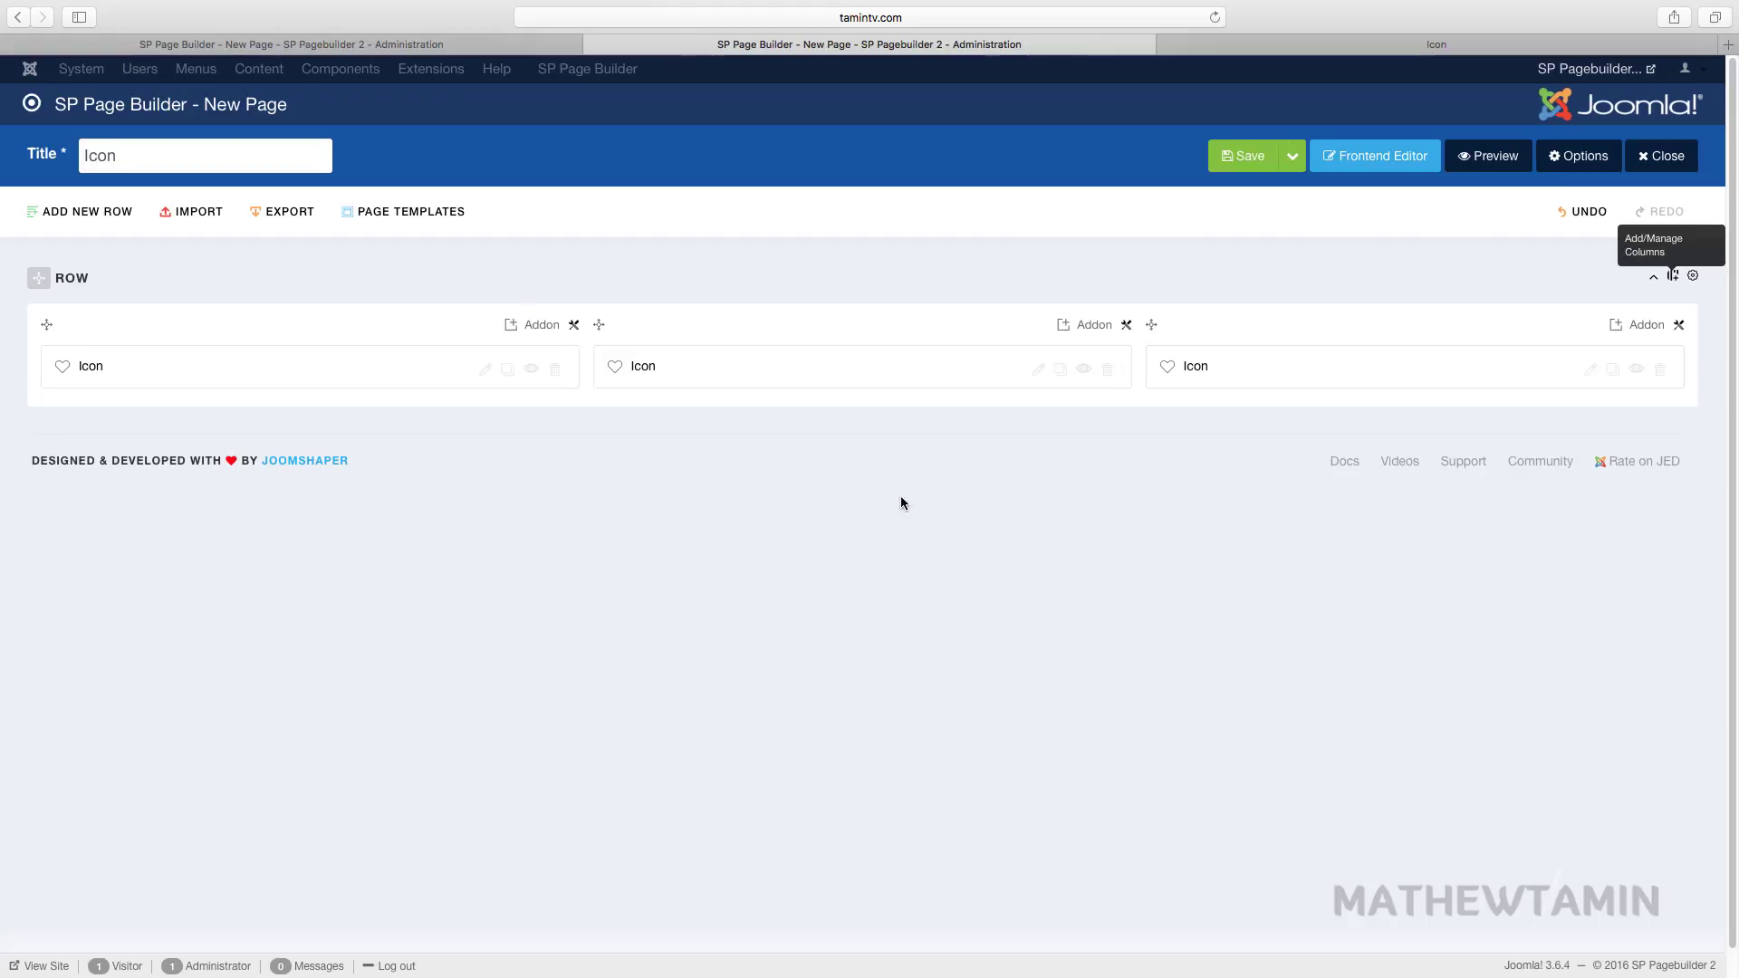
left_click(1246, 157)
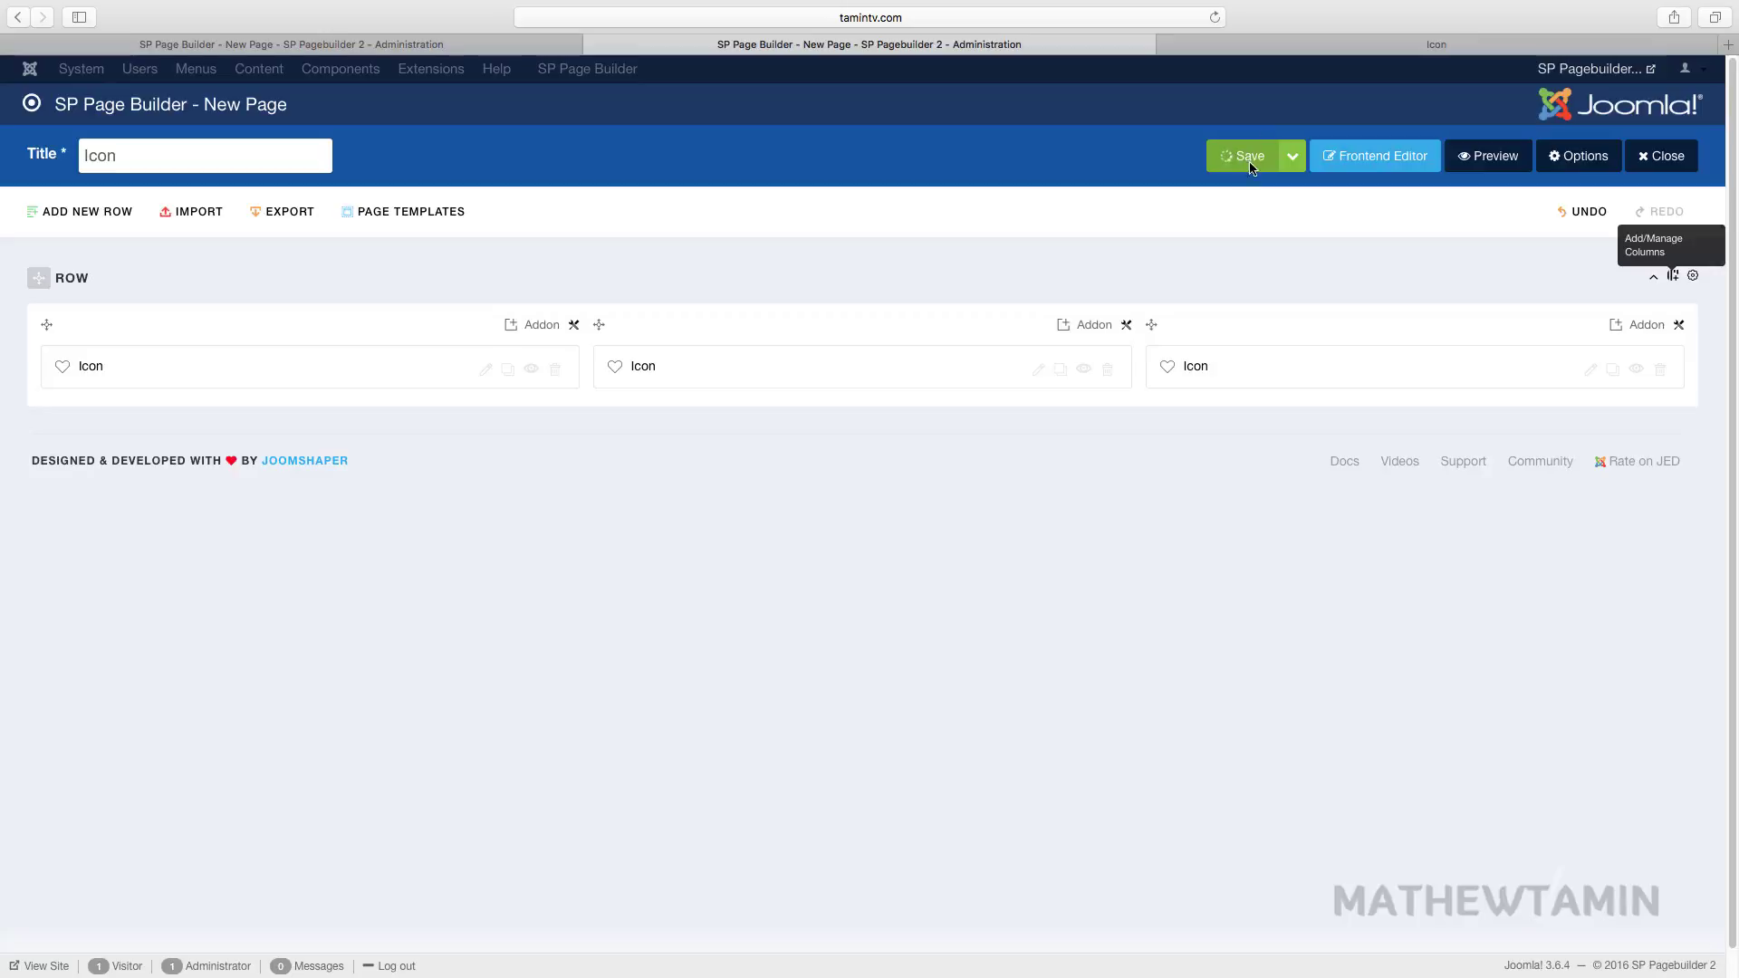
left_click(1269, 51)
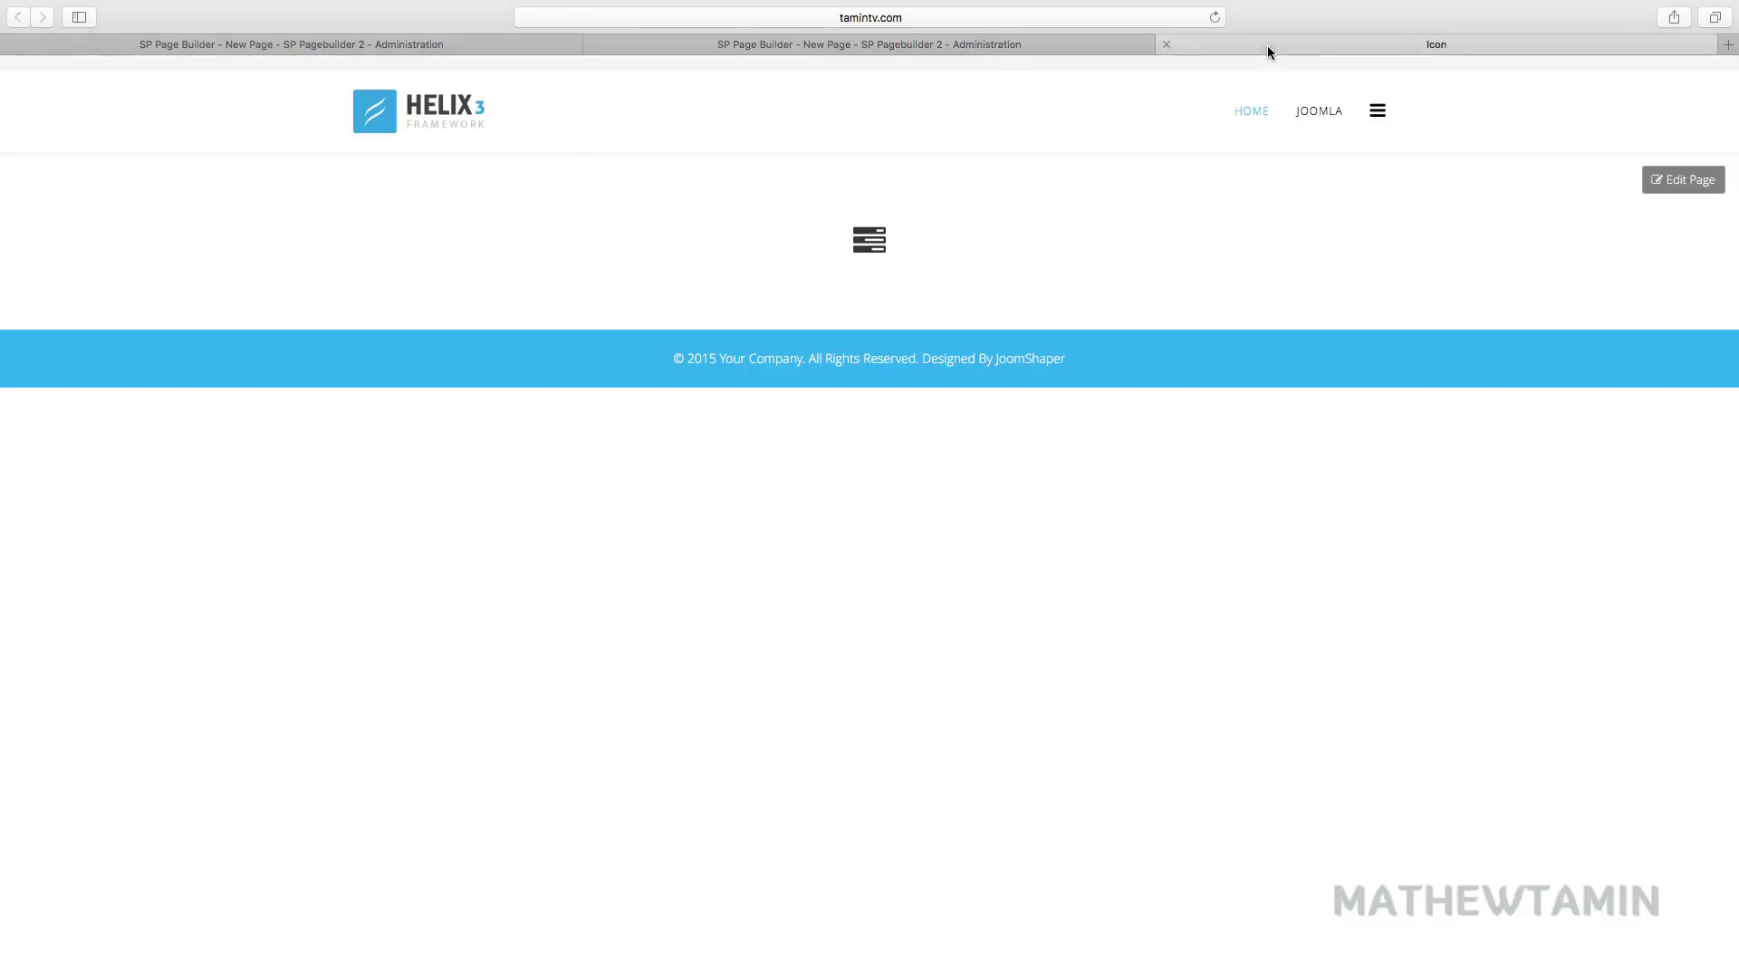
Reload the front-end page to show the three styled icons, with the large group icon in the middle
left_click(1213, 17)
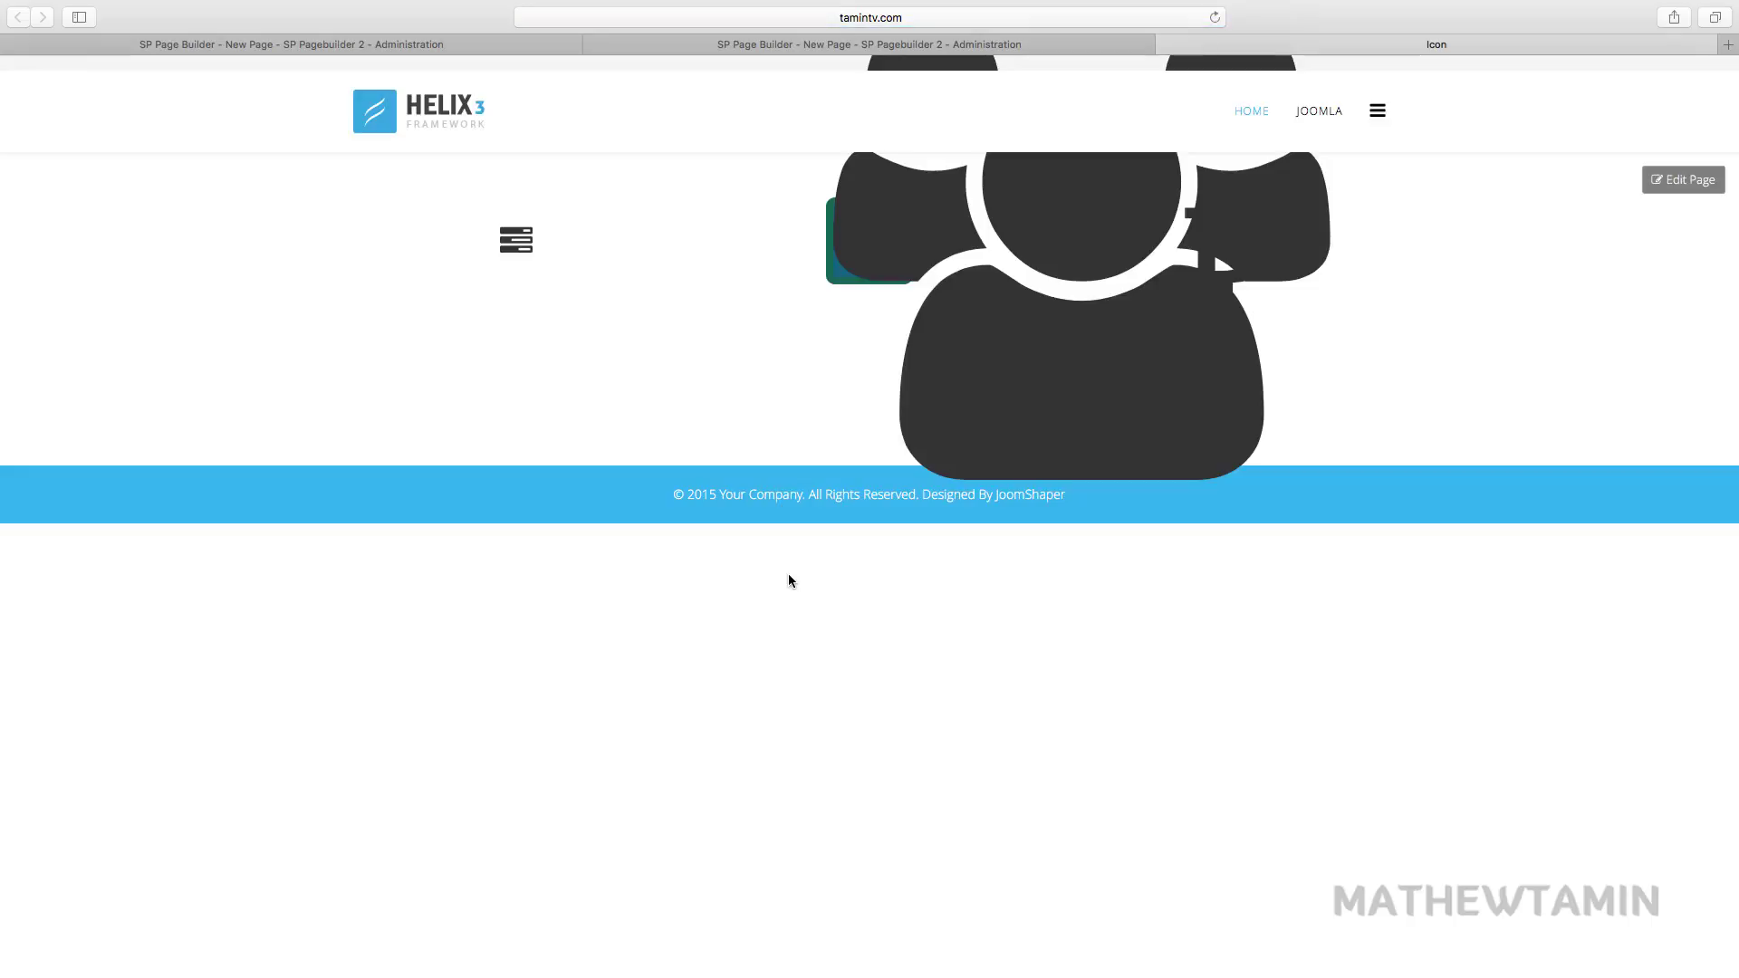